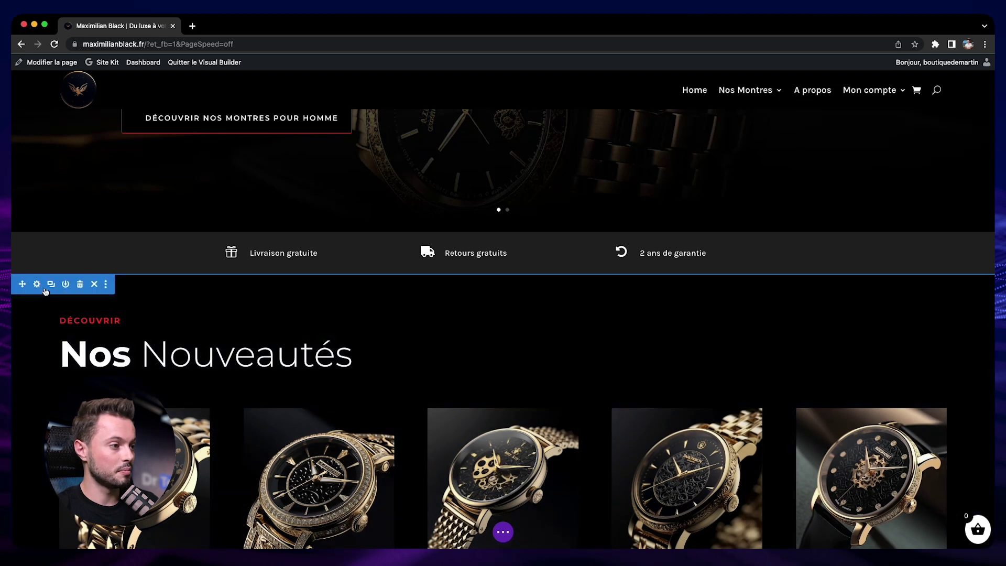
- Open the background settings of the Nos Nouveautés section and view its video background options
click(37, 285)
click(791, 260)
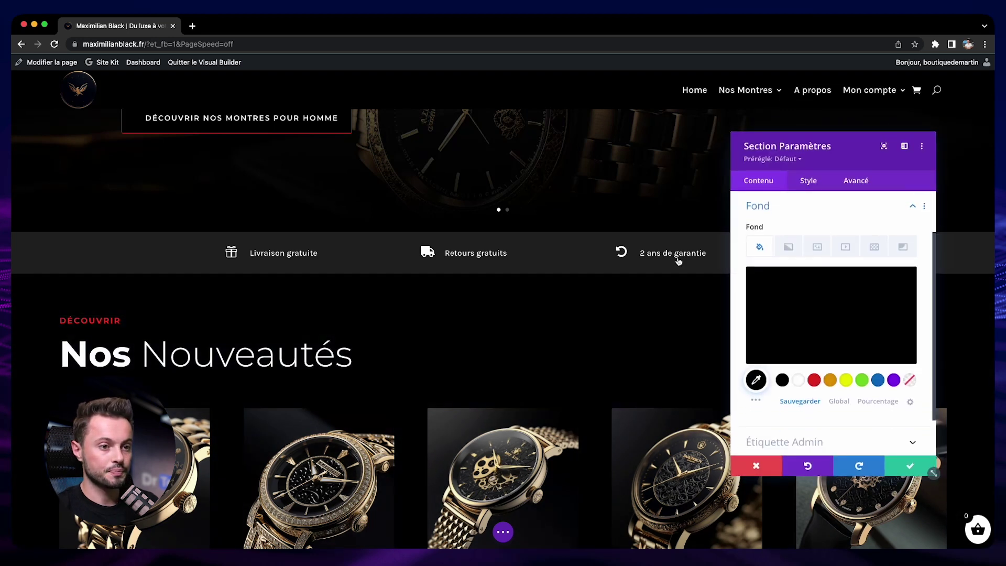
scroll(667, 261, down, 1)
scroll(667, 261, down, 1)
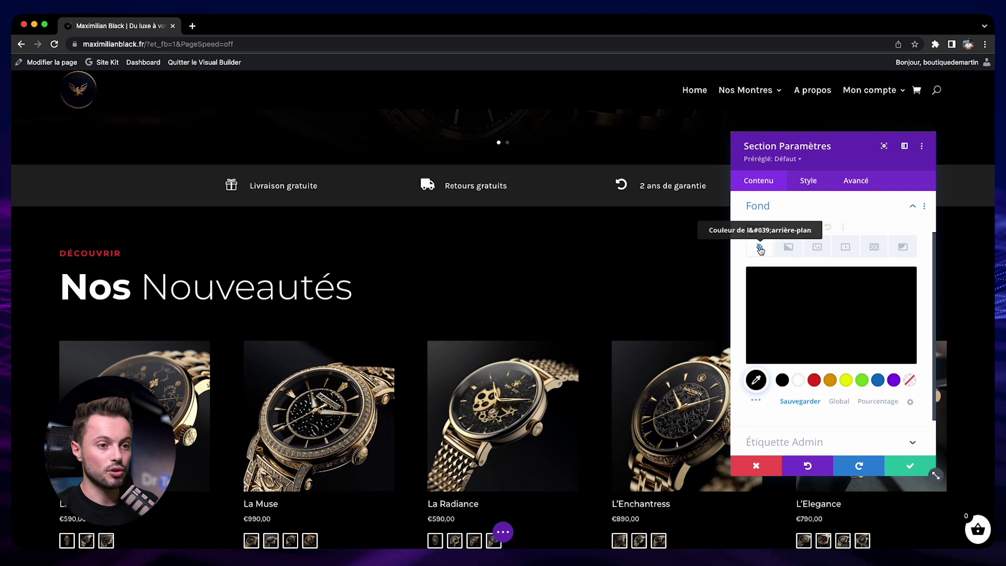
click(845, 254)
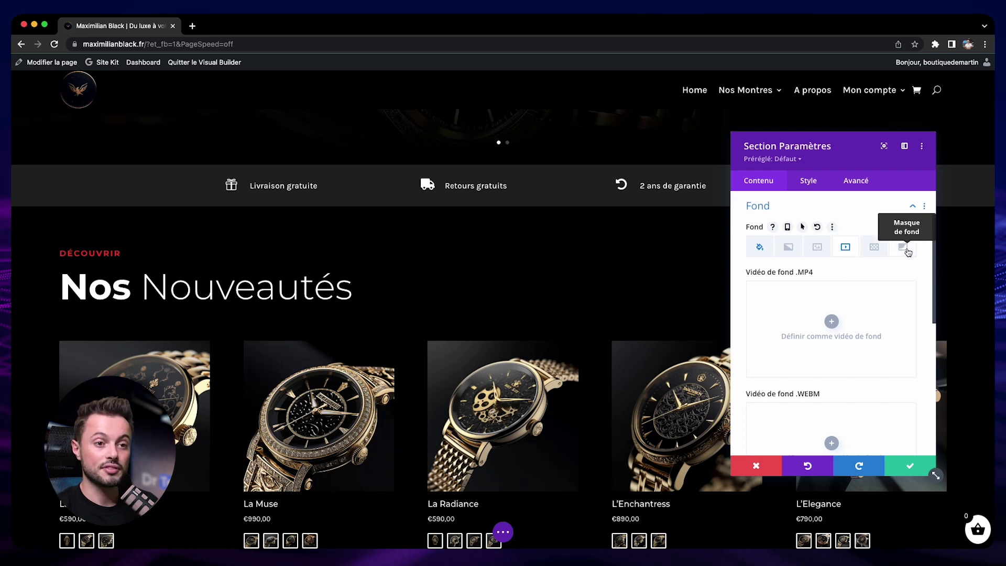
- Apply the Inverted Chevrons 2 background pattern to the Nos Nouveautés section and colour it red
click(875, 248)
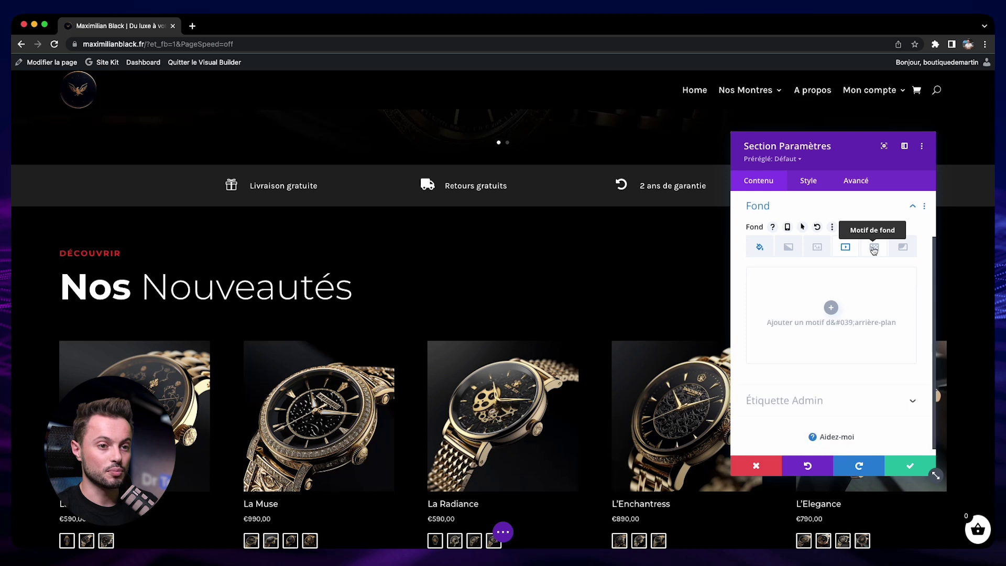
click(820, 297)
click(823, 317)
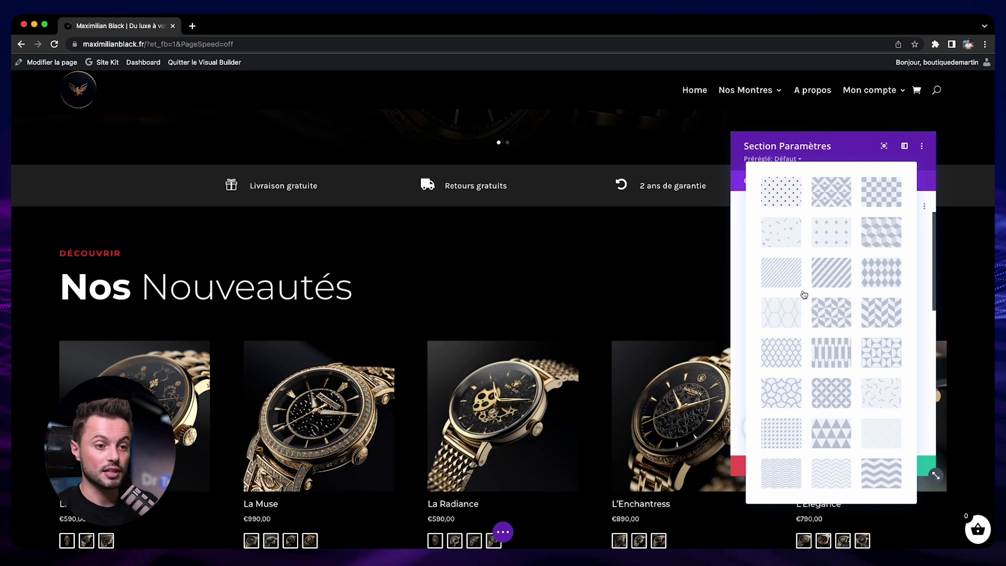
click(830, 314)
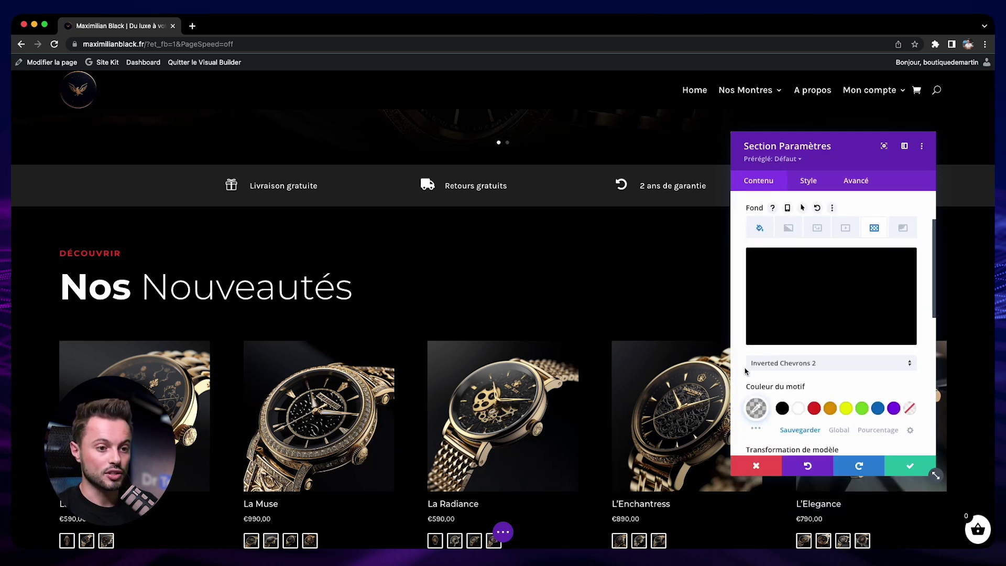
click(814, 408)
scroll(148, 214, down, 2)
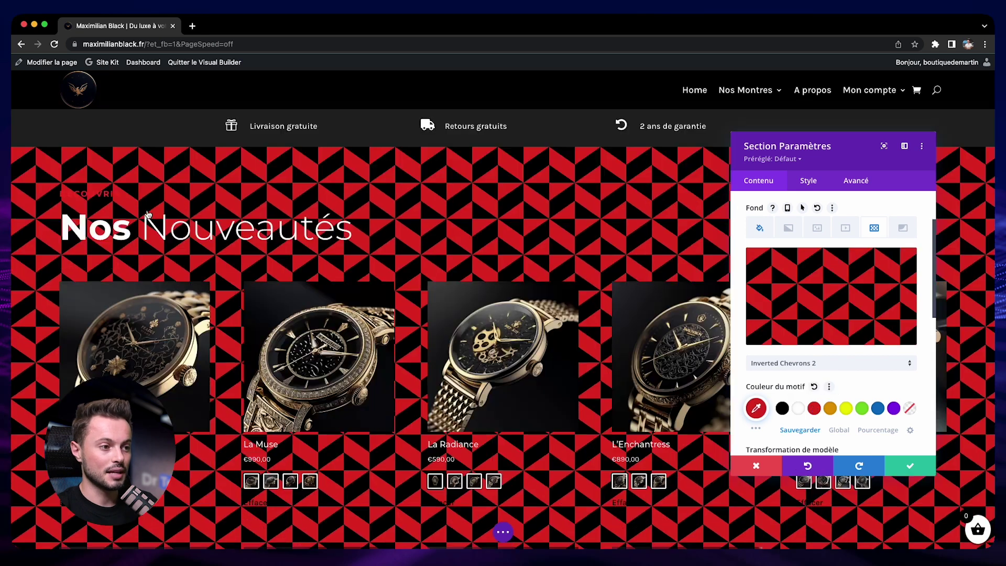
scroll(407, 230, down, 2)
scroll(420, 337, up, 3)
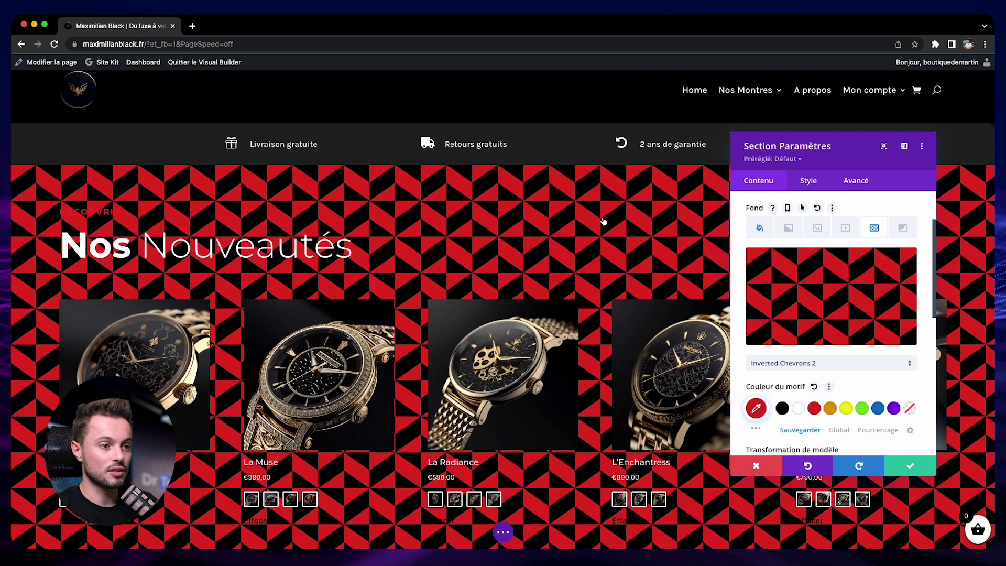
- Try the Honeycomb background pattern and replace it with 3D Diamonds in green
click(811, 314)
click(793, 312)
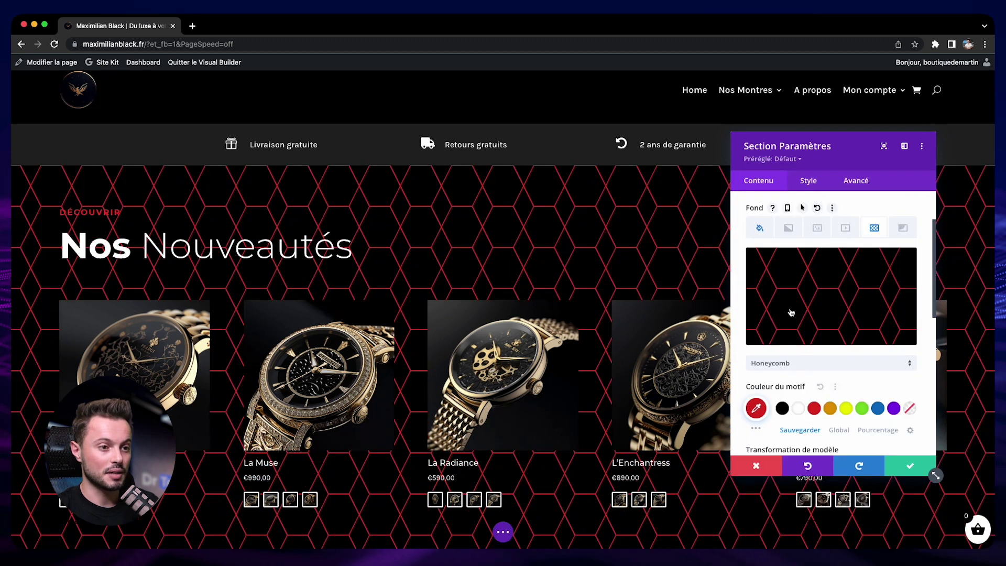
click(821, 309)
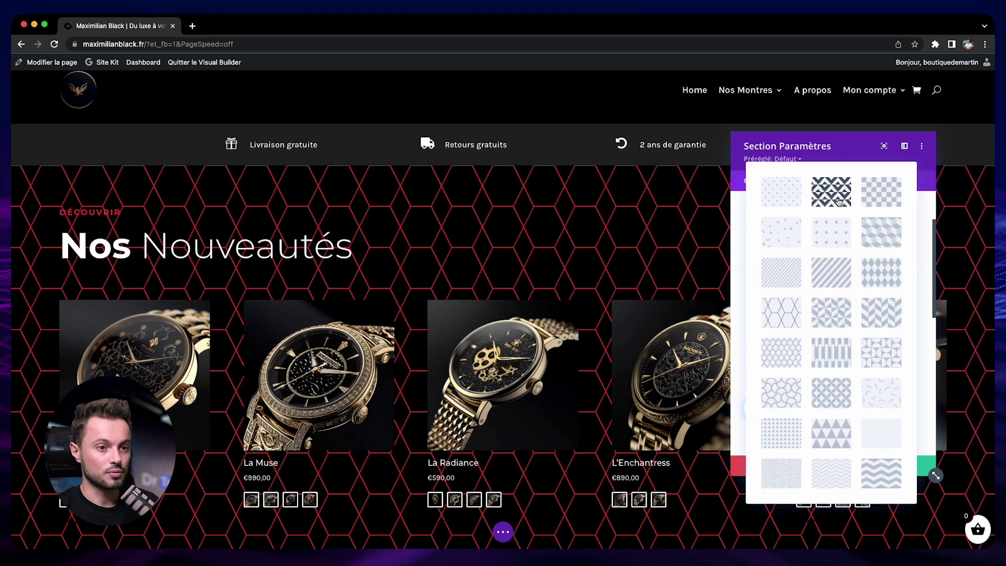
click(832, 191)
click(830, 409)
click(846, 408)
click(863, 409)
- Flip the 3D Diamonds pattern vertically and recolour it red
scroll(781, 386, down, 3)
click(797, 372)
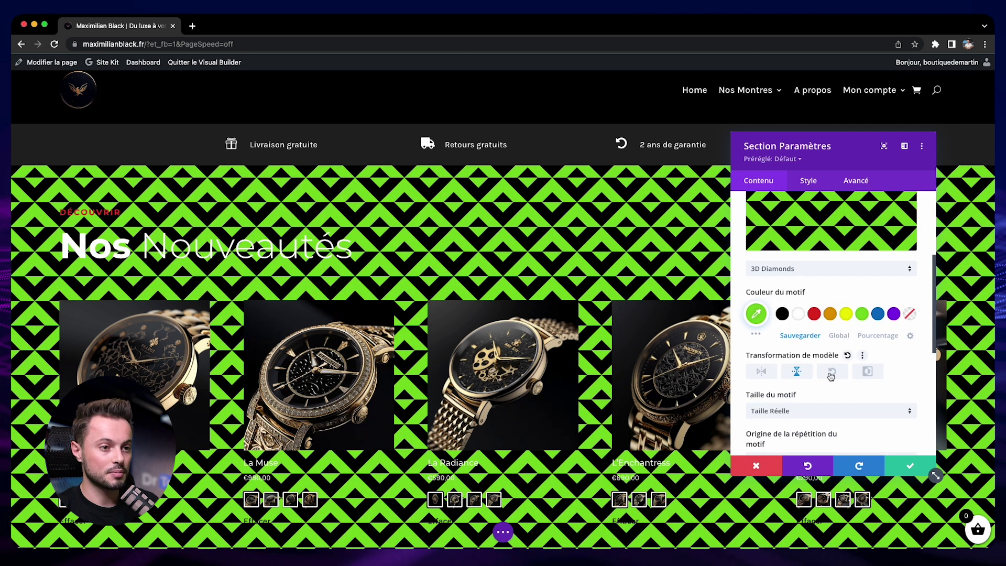
click(829, 373)
click(833, 373)
scroll(818, 335, down, 5)
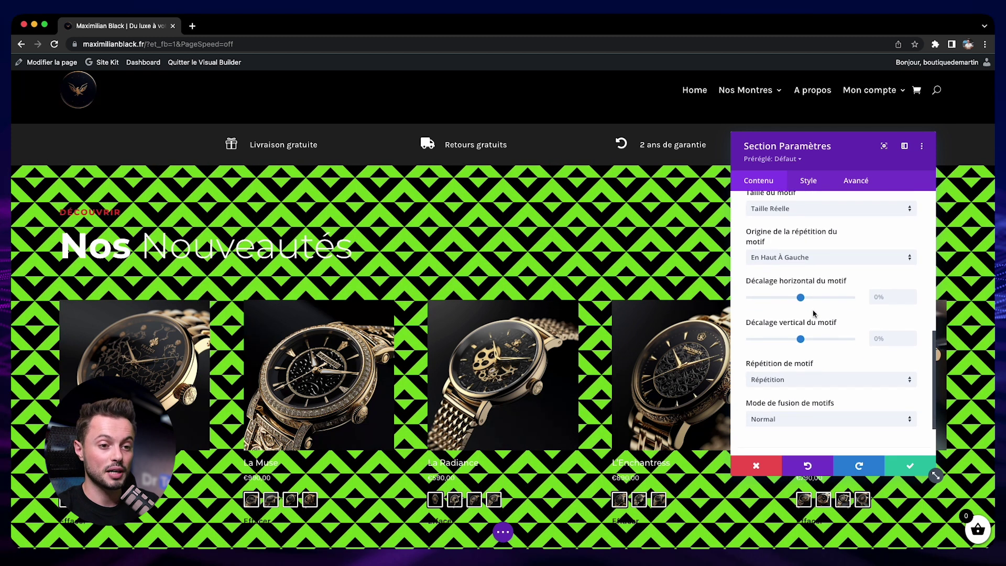
scroll(820, 314, up, 1)
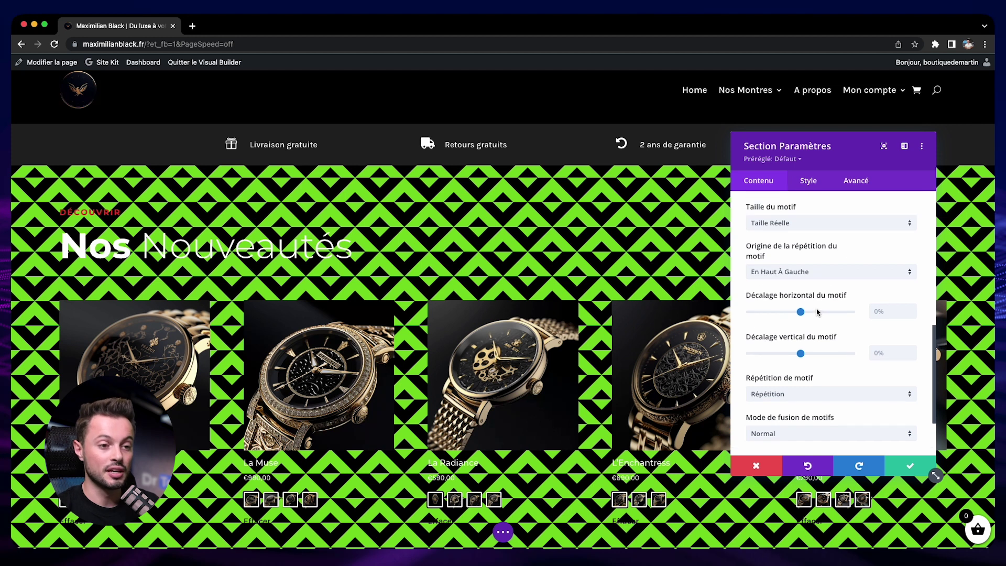
scroll(815, 341, down, 1)
scroll(788, 359, up, 5)
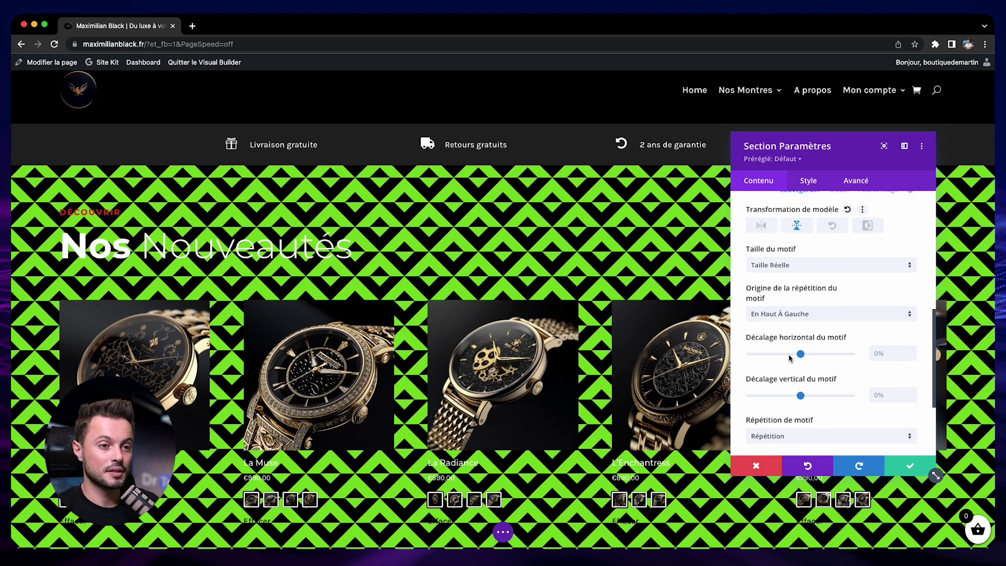
click(814, 338)
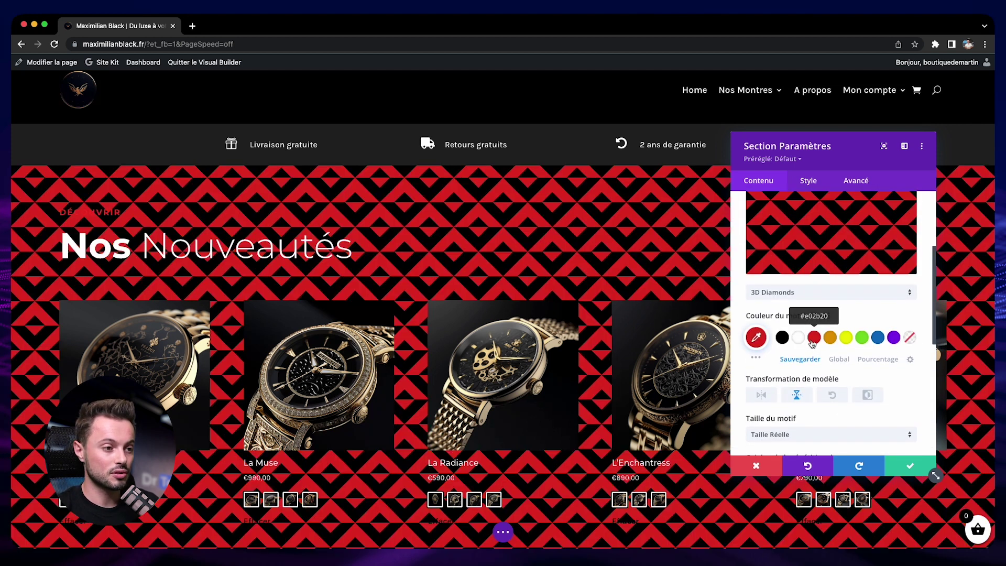
- Add the Layer Blob background mask to the section and replace it with the Arch mask
scroll(818, 335, up, 3)
click(903, 252)
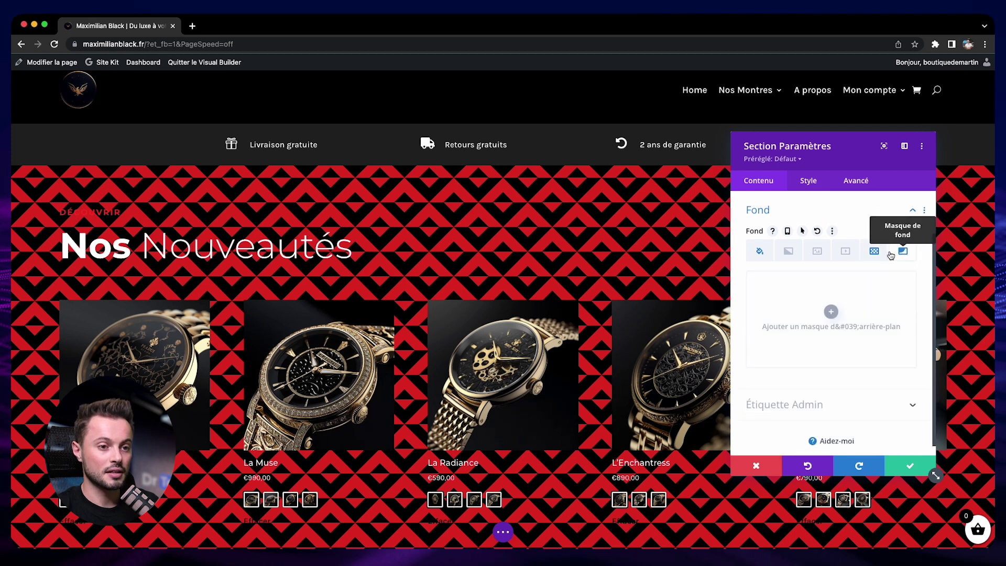
click(808, 313)
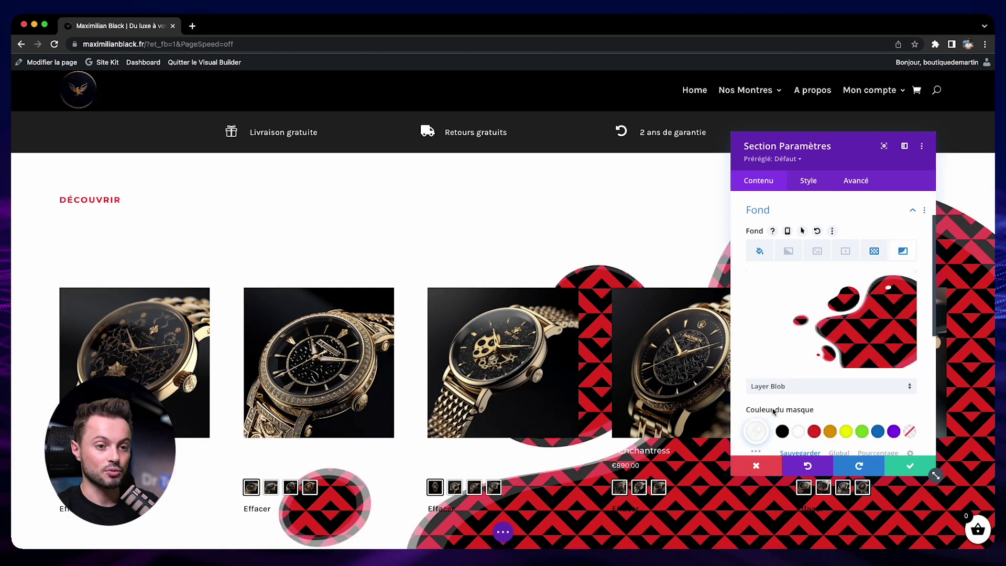
click(790, 353)
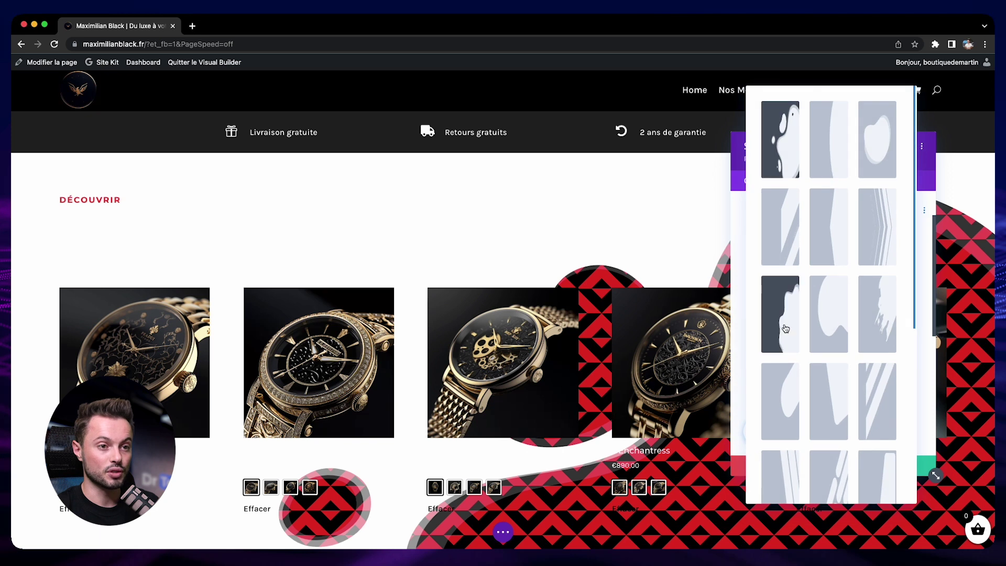
click(816, 218)
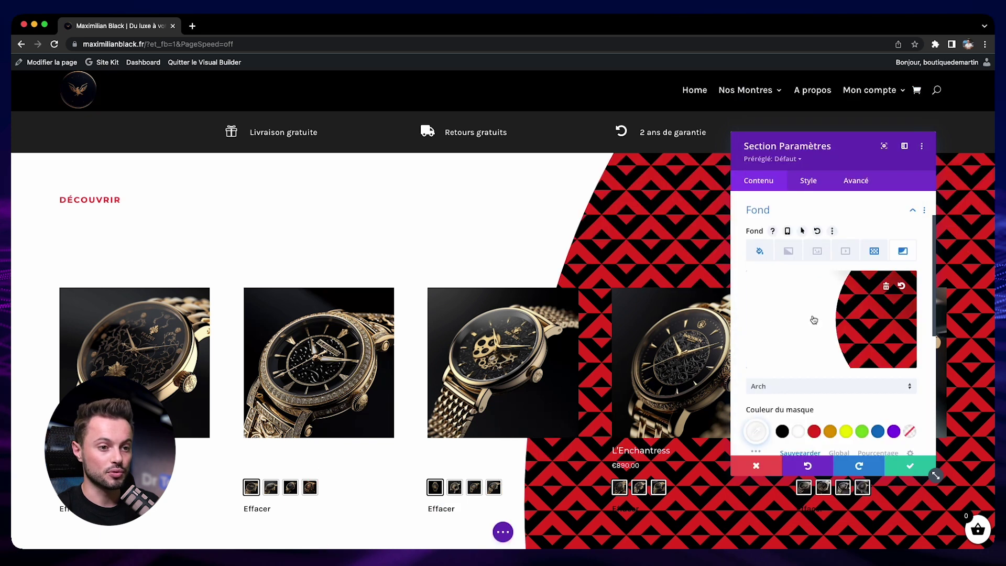
- Change the background mask to Caret and colour it black
scroll(595, 343, down, 8)
scroll(602, 342, up, 3)
scroll(604, 342, up, 2)
scroll(820, 365, down, 4)
scroll(821, 361, up, 1)
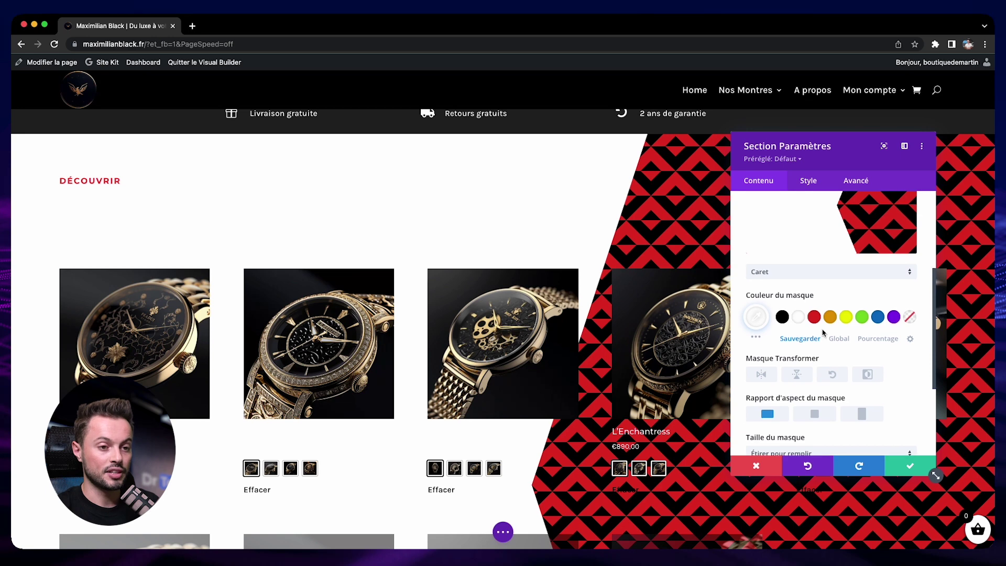
click(782, 316)
scroll(539, 317, down, 10)
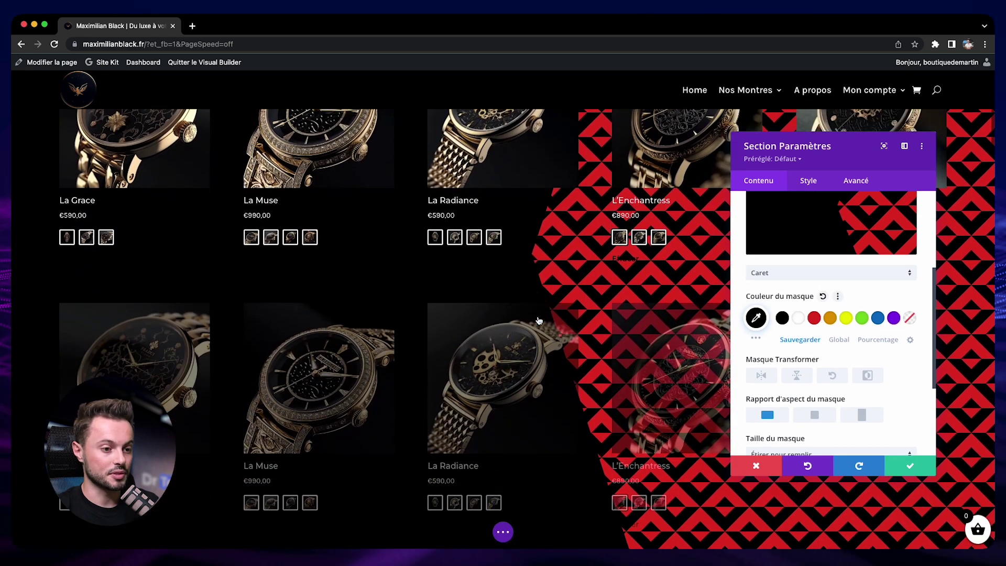
scroll(539, 317, up, 12)
scroll(862, 435, down, 3)
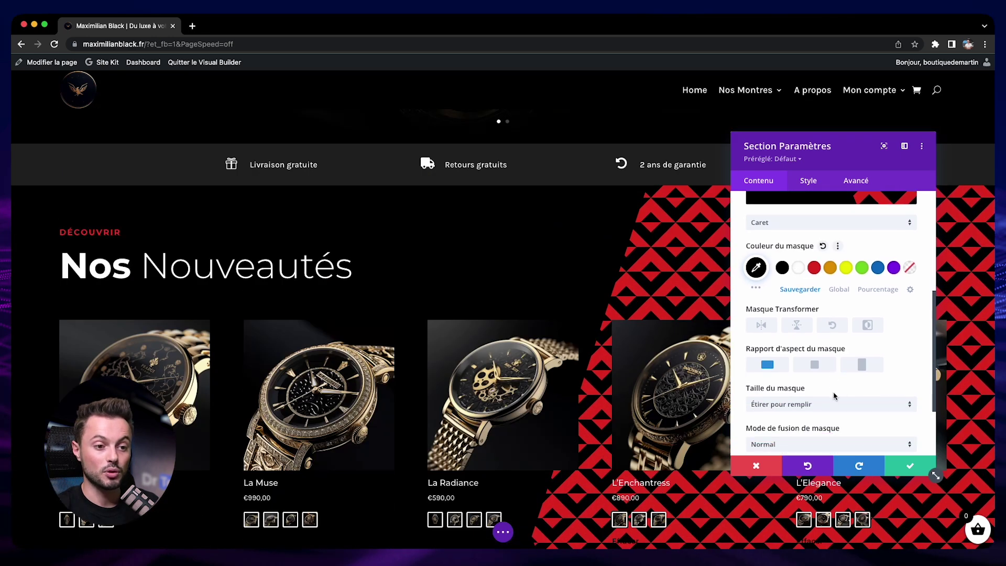
- Remove the section's background pattern and colour the Caret mask red
scroll(863, 426, up, 2)
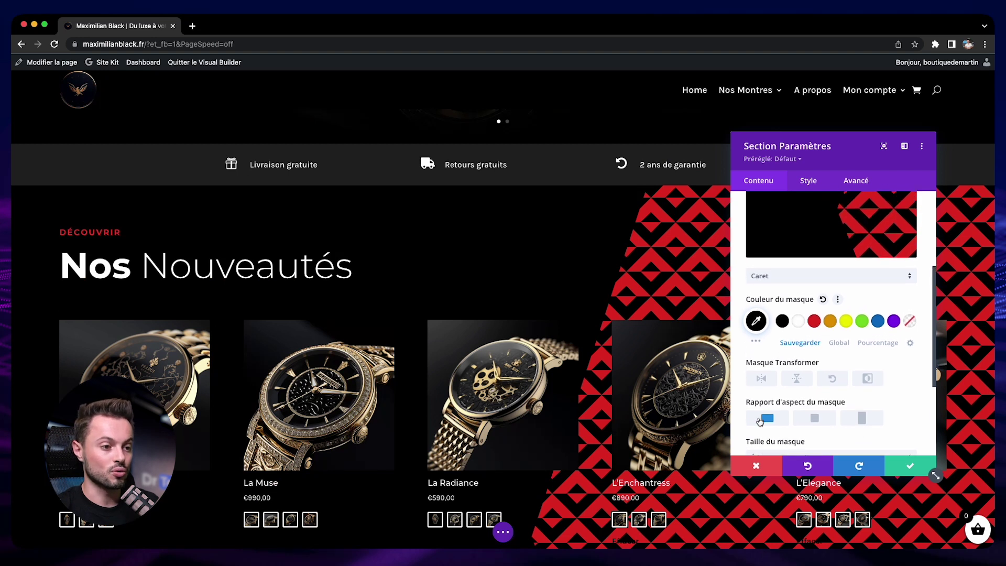
scroll(839, 367, up, 5)
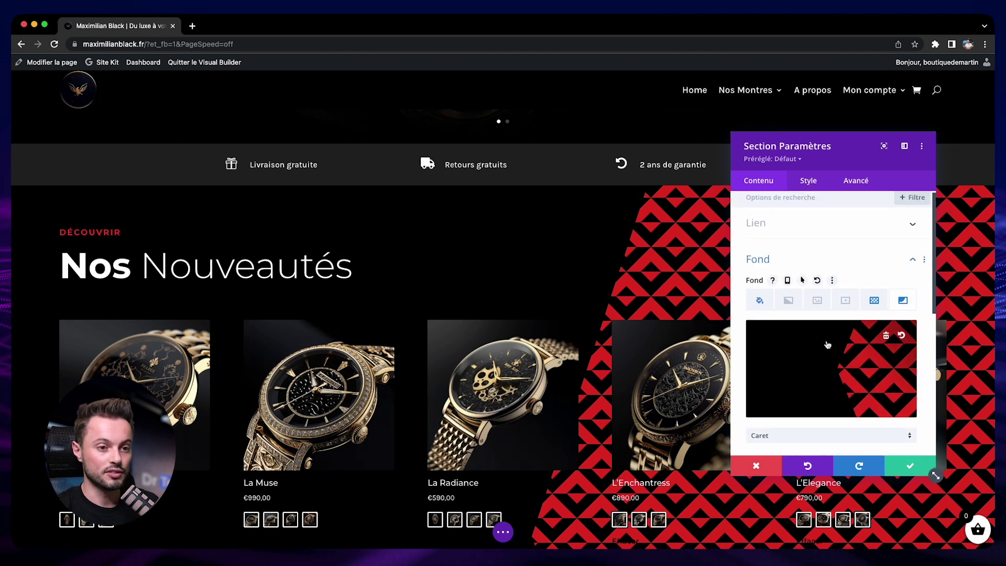
click(887, 338)
click(903, 300)
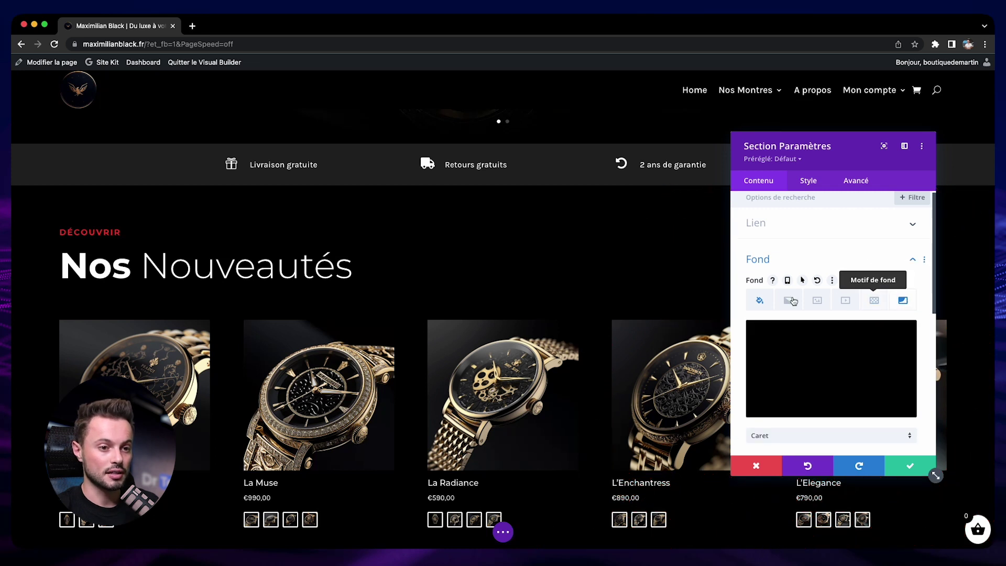
scroll(685, 344, down, 2)
scroll(775, 353, down, 4)
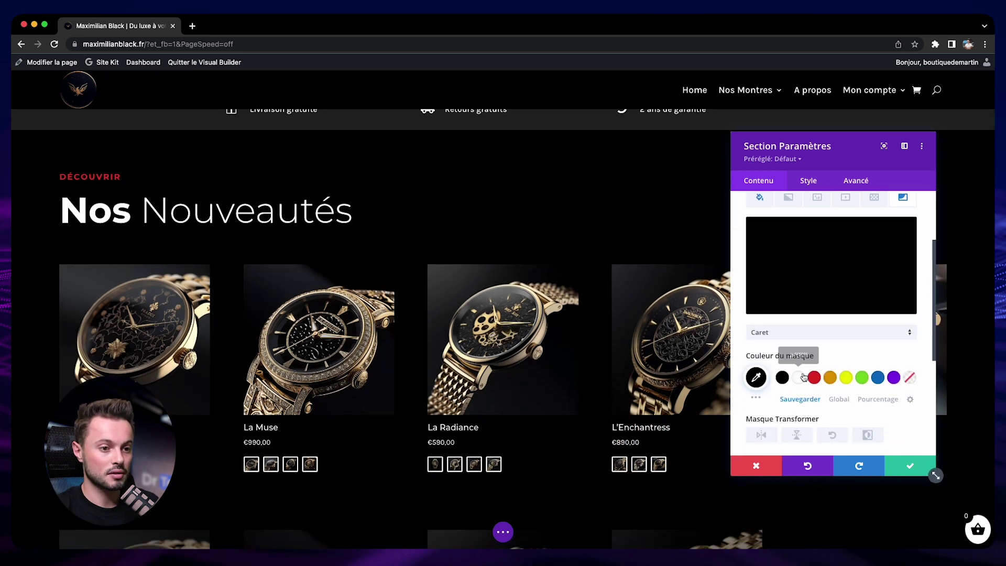
click(814, 379)
scroll(566, 284, up, 2)
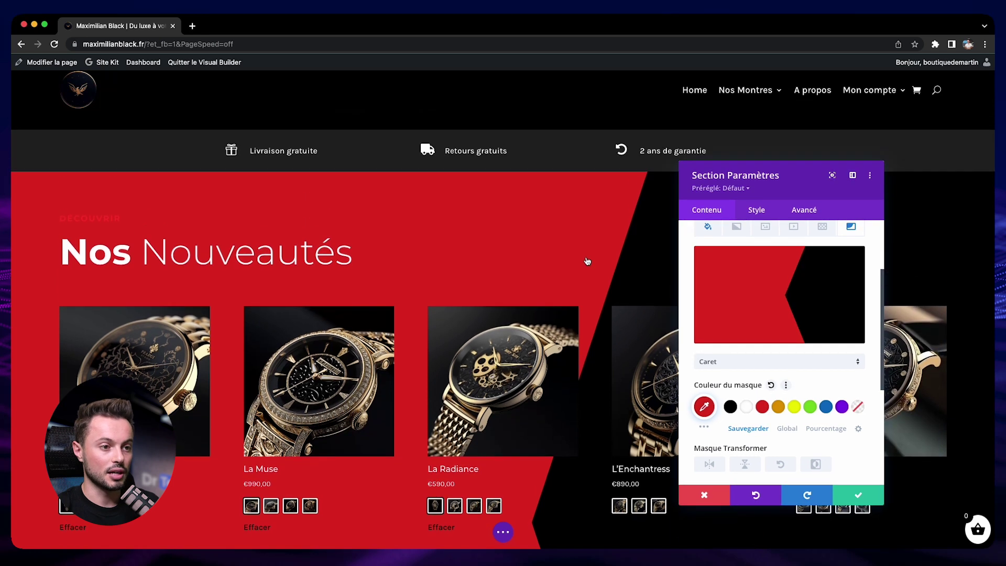
- Change the background mask to Corner Paint and discard all changes to the section's settings
scroll(643, 293, down, 2)
click(772, 365)
click(789, 340)
click(763, 367)
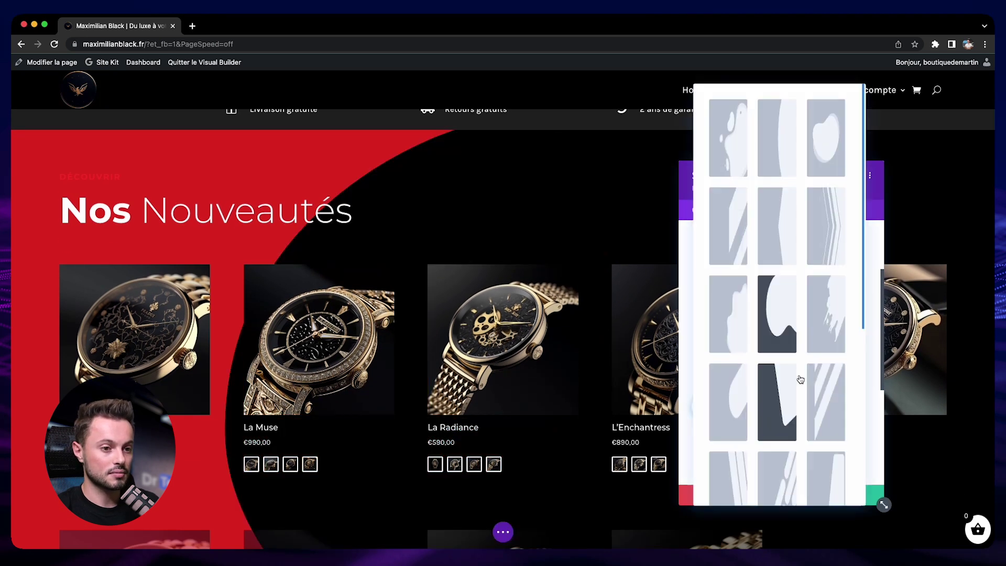
click(829, 340)
scroll(778, 400, down, 6)
scroll(778, 400, up, 6)
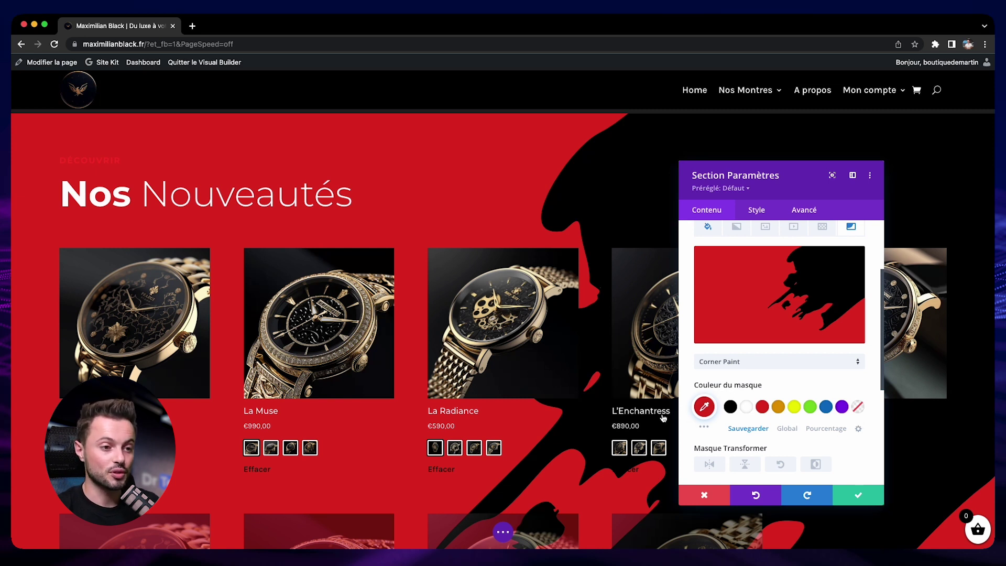
scroll(664, 418, down, 2)
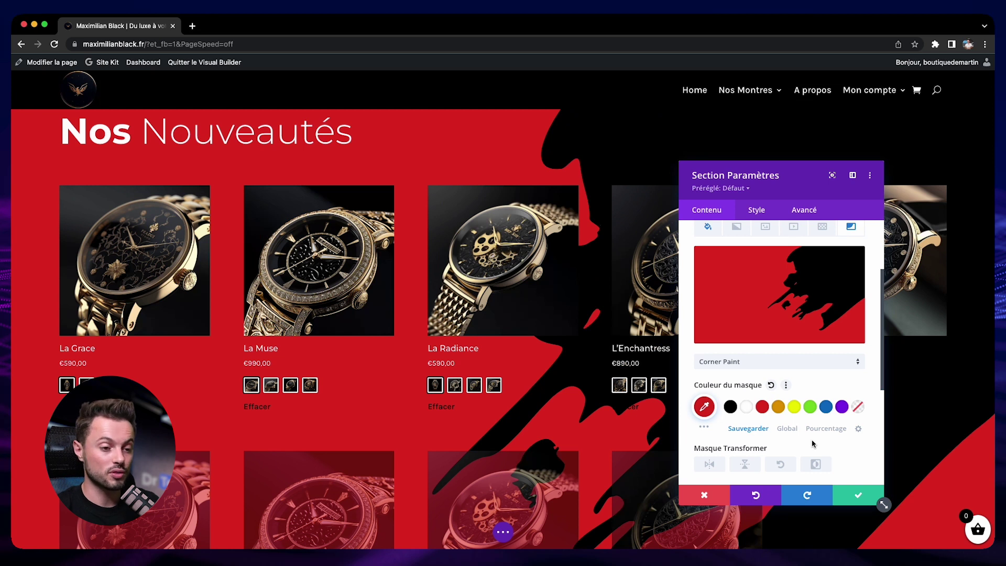
click(704, 495)
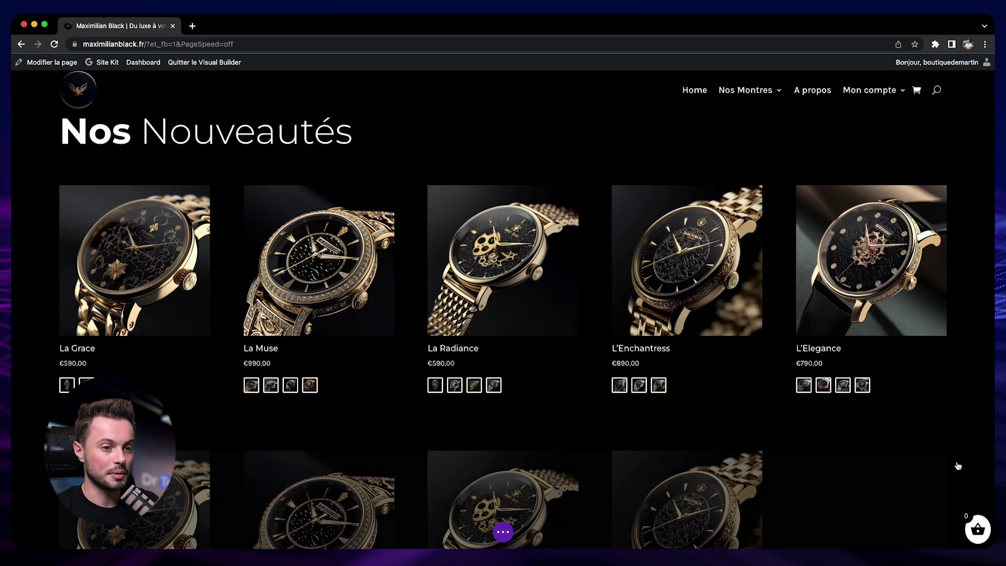
- Open the settings of the Nos Nouveautés section and give it a layered, downward-curved top divider
scroll(987, 427, down, 1)
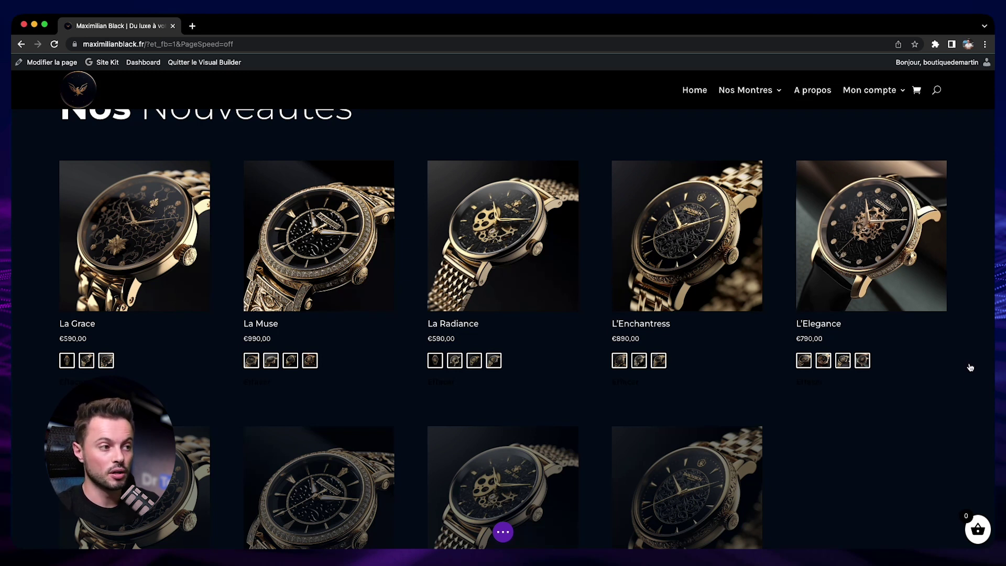
scroll(970, 367, up, 3)
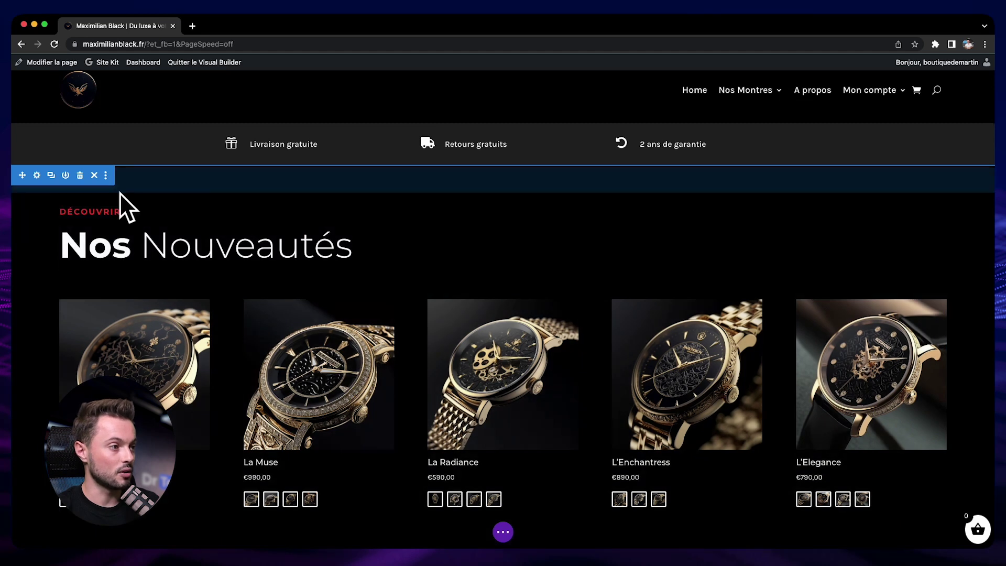
click(37, 175)
click(769, 213)
drag(790, 188, 872, 194)
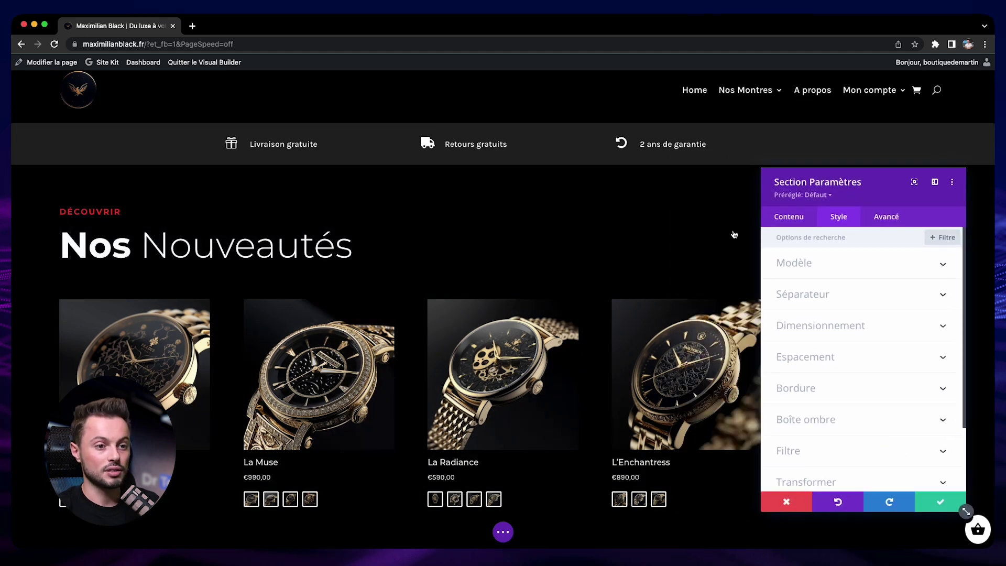
click(810, 296)
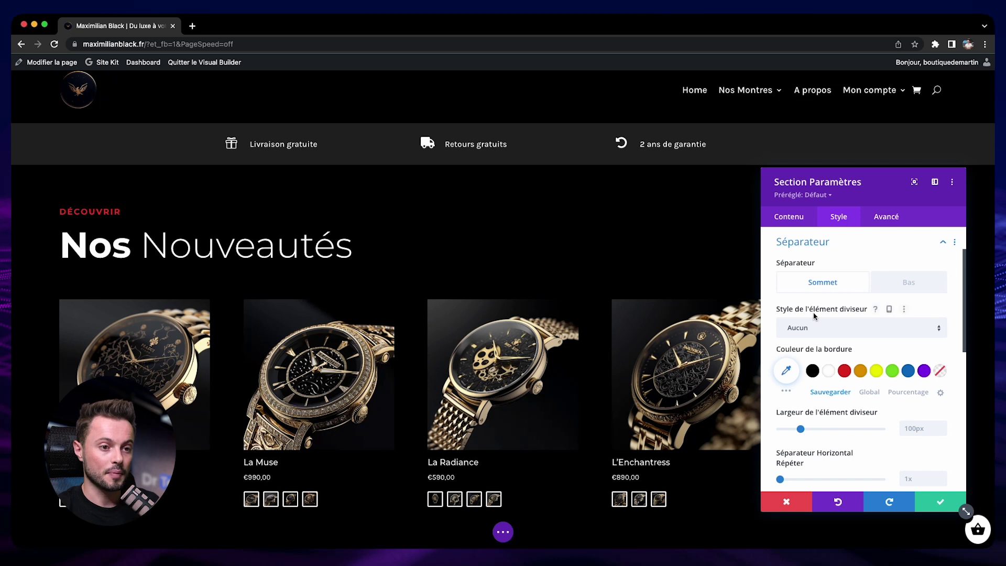
click(831, 331)
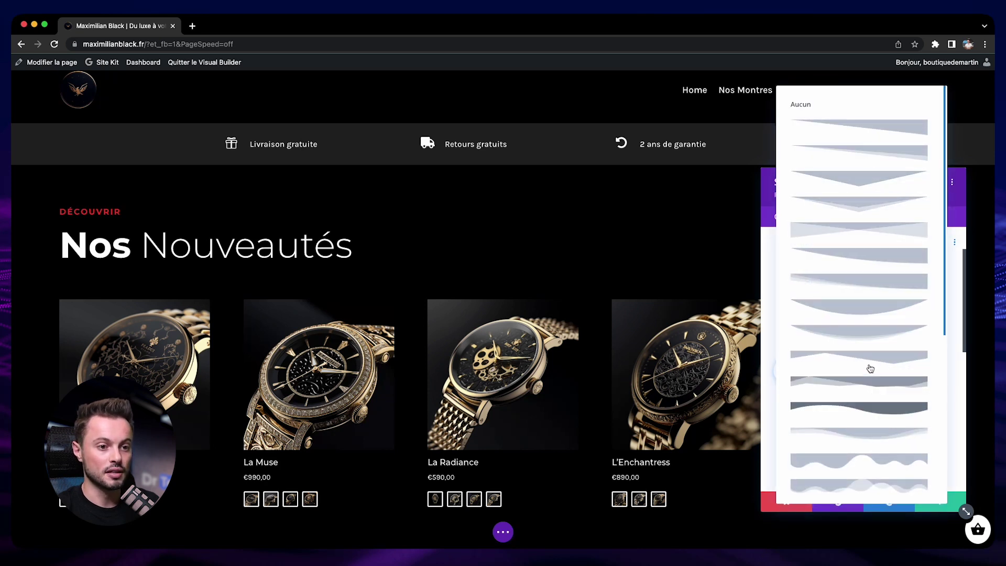
click(867, 335)
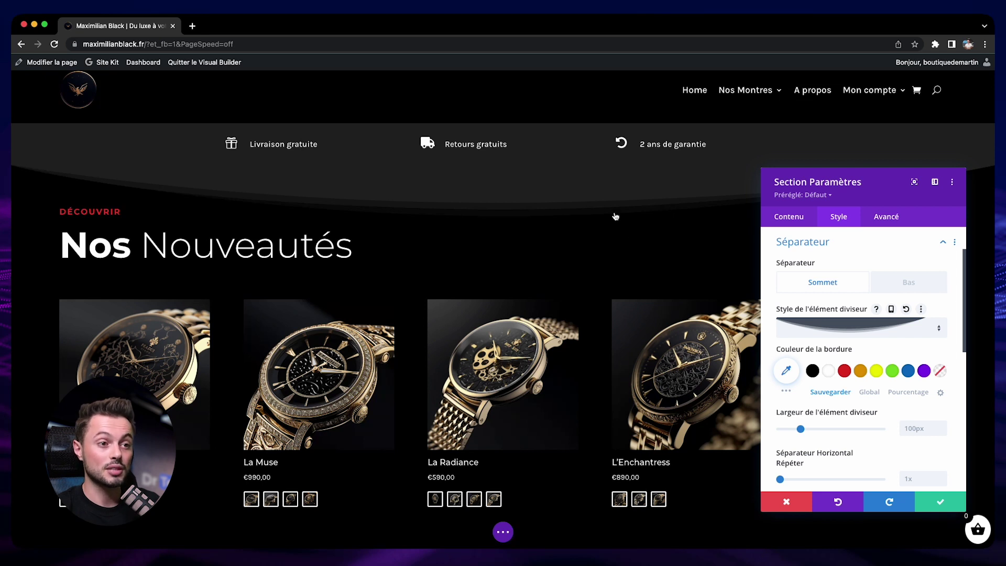
- Change the section's top divider to the layered angular mountain style
click(848, 336)
click(889, 388)
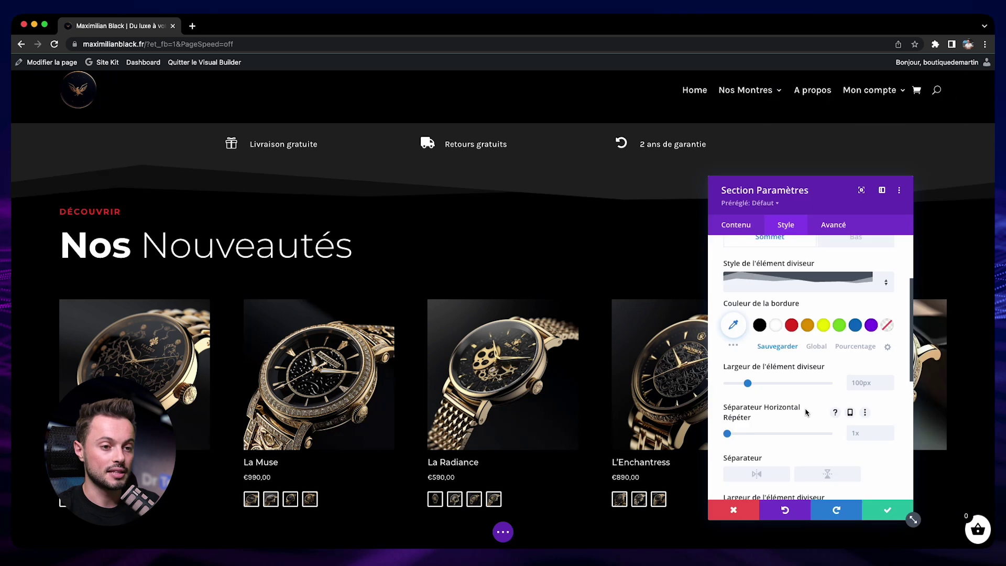
scroll(816, 352, down, 1)
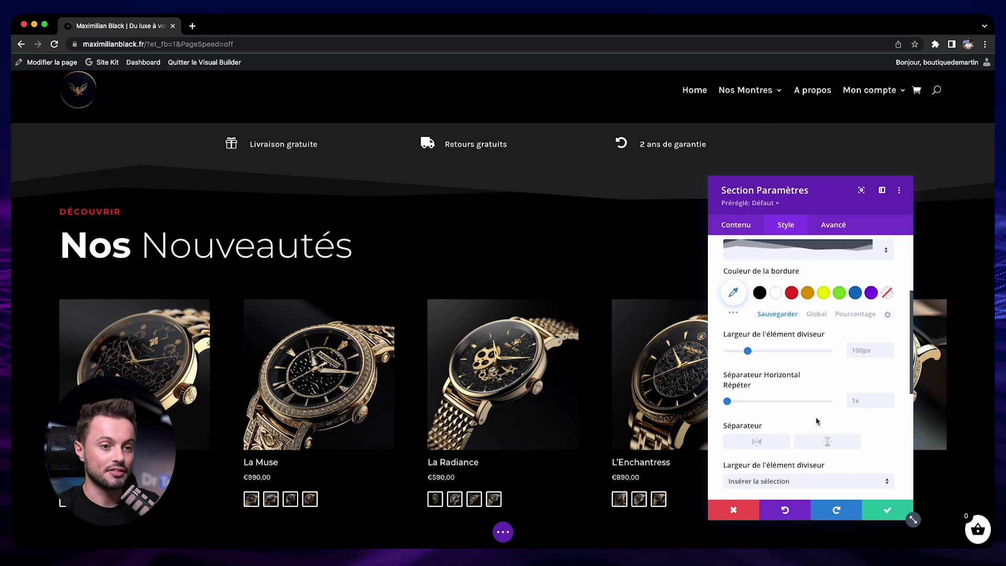
scroll(817, 420, up, 2)
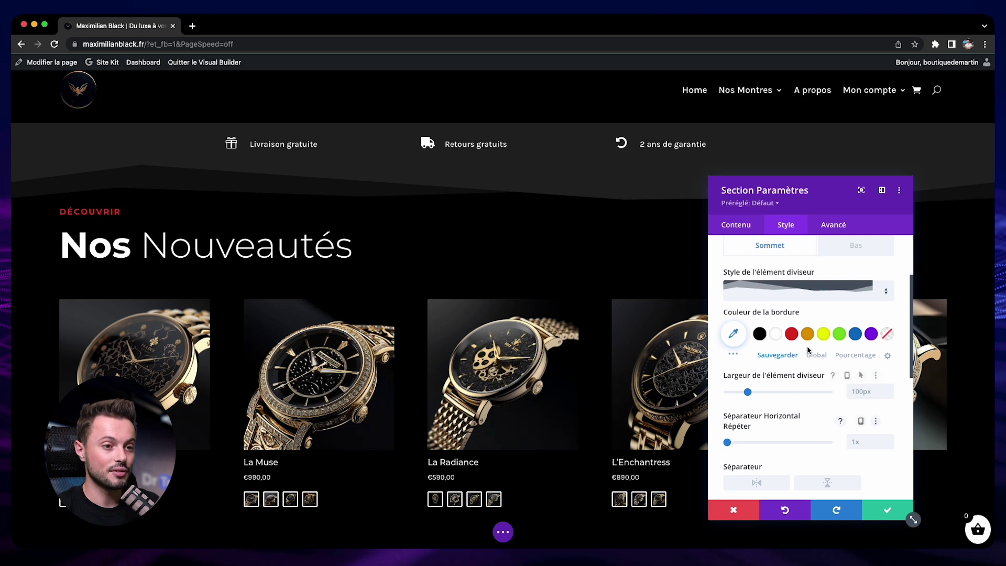
- Change the section's top divider to the single wave style and discard all changes to the section's settings
click(805, 291)
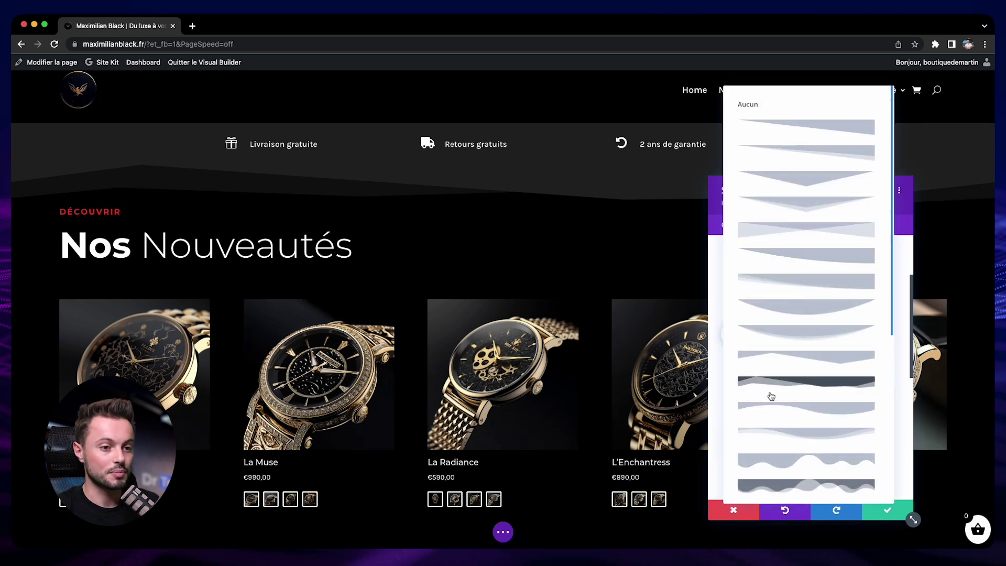
click(852, 414)
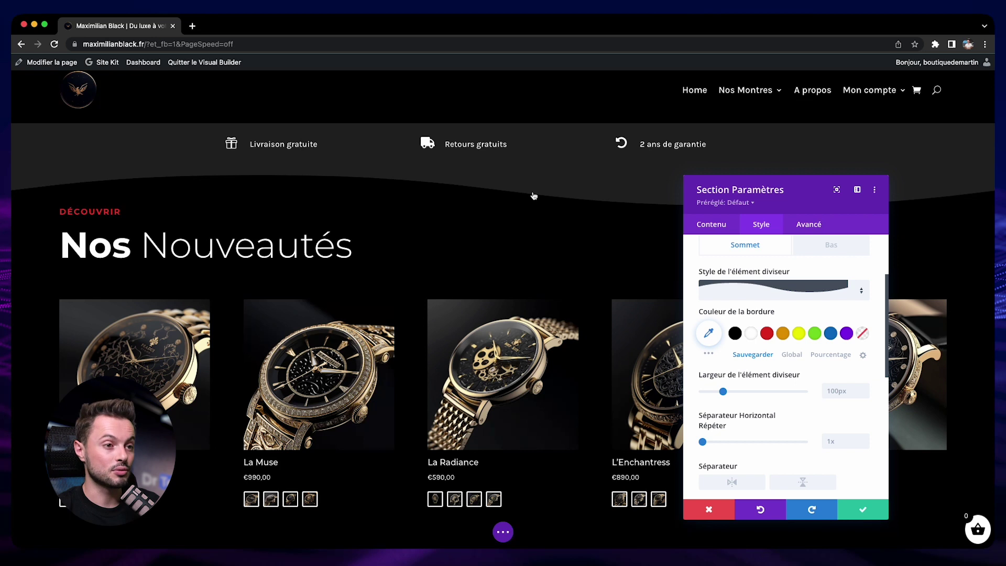
scroll(691, 299, up, 1)
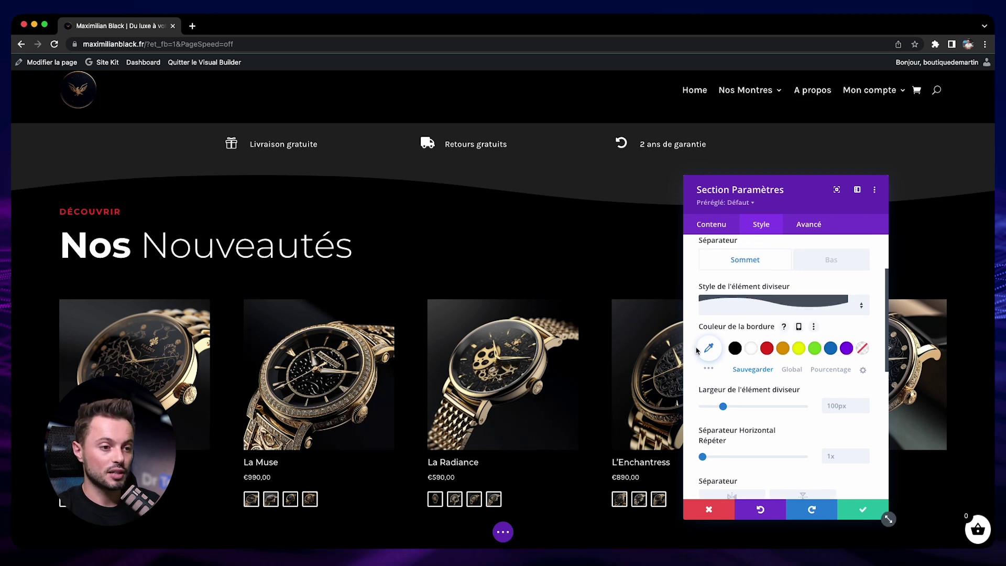
click(704, 511)
- Open the L'aviateur watch image's settings and apply a white box shadow that surrounds the whole image
scroll(954, 466, down, 3)
scroll(954, 466, down, 10)
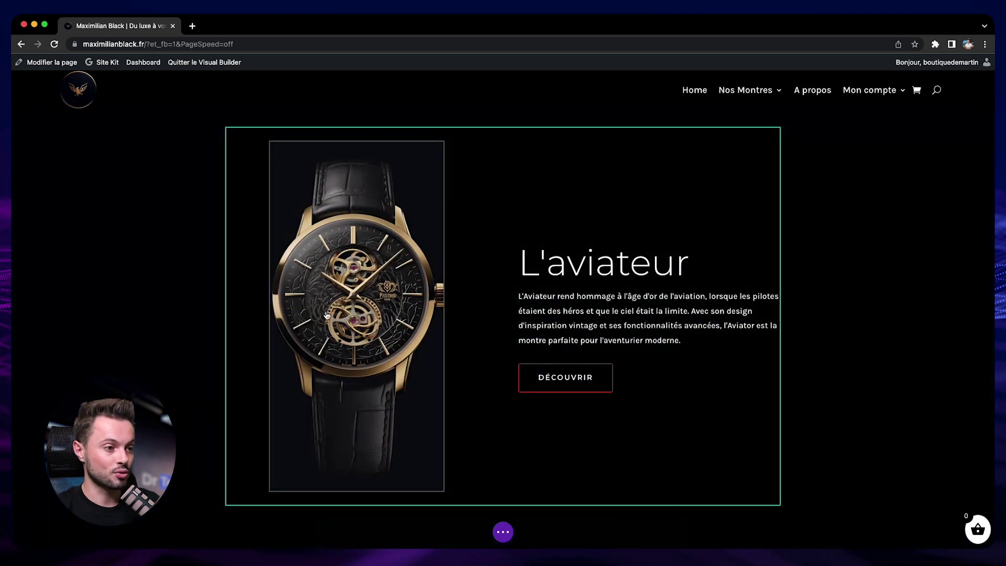
mouse_move(339, 252)
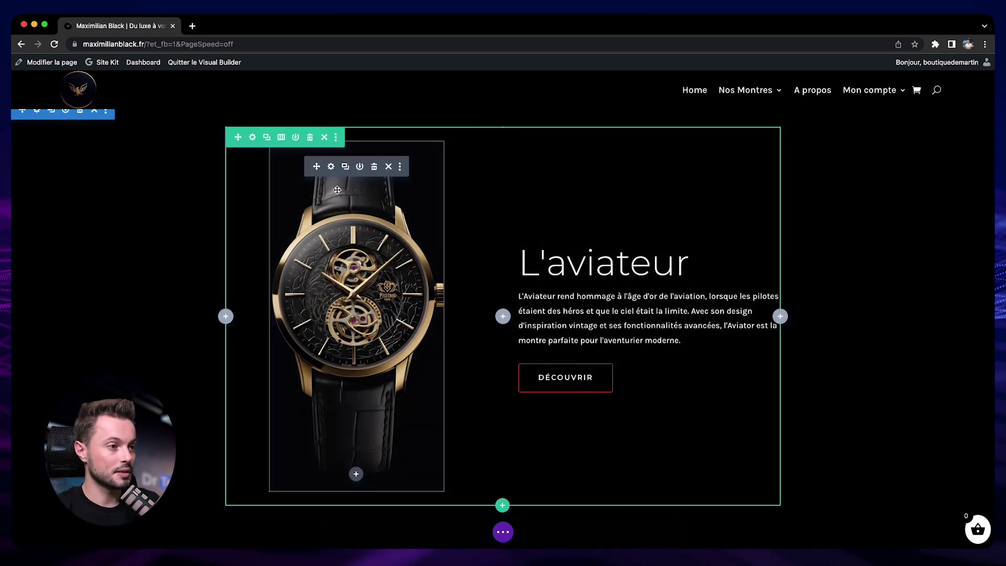
click(331, 168)
click(761, 229)
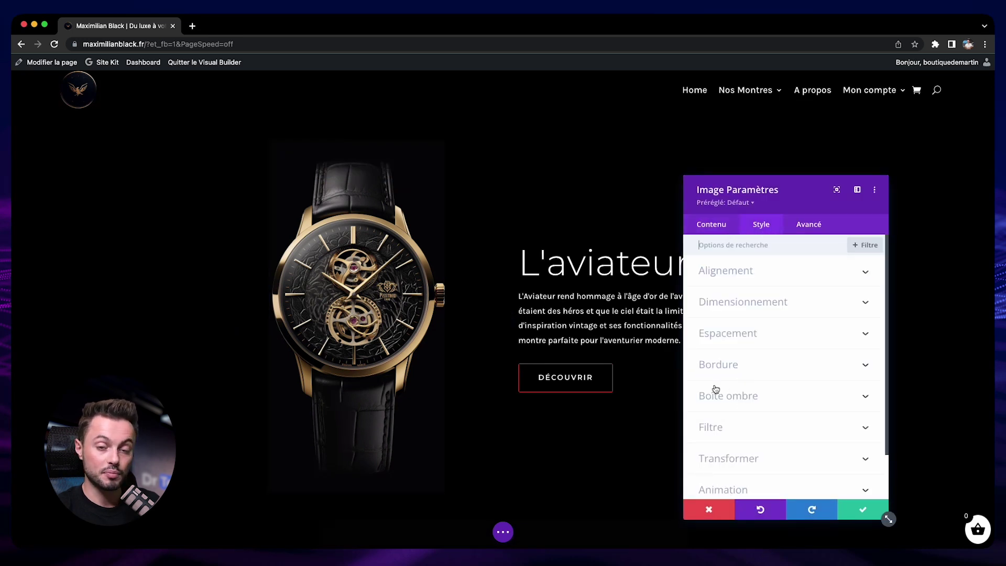
click(751, 403)
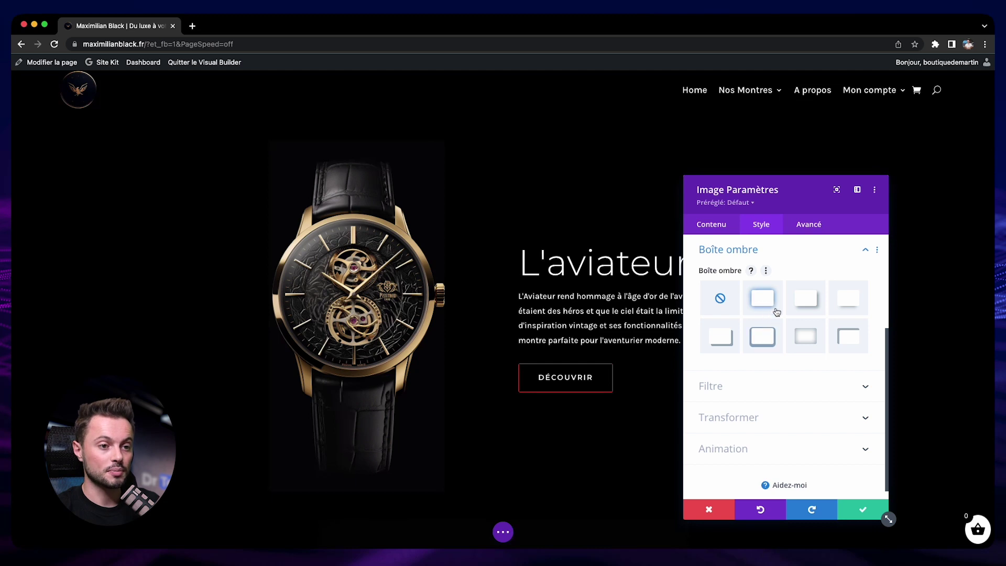
click(770, 303)
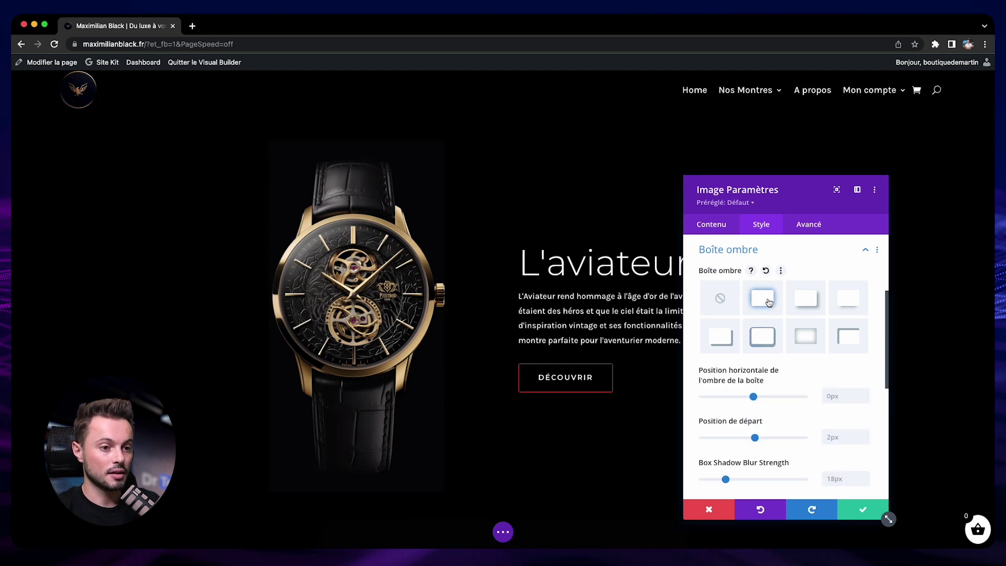
scroll(785, 366, down, 3)
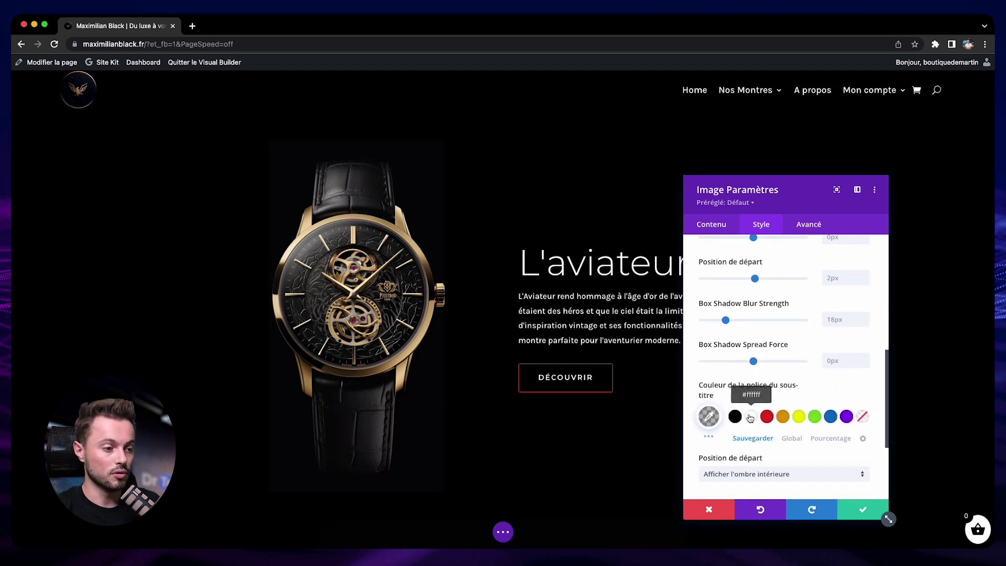
click(750, 418)
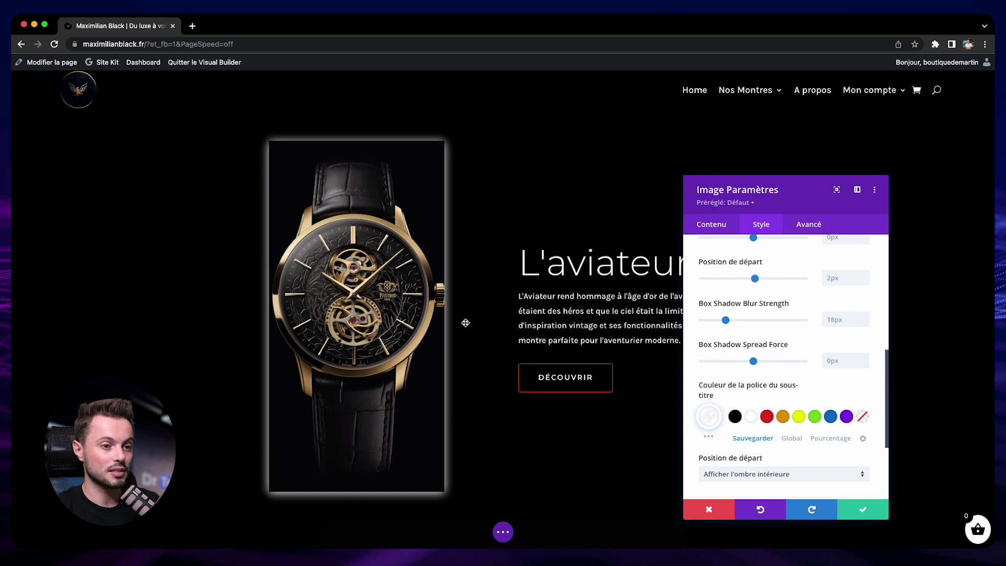
- Switch the watch image to the bottom-edge box shadow preset, with a 36px blur strength and an 8px spread force
scroll(745, 378, up, 1)
scroll(745, 378, up, 5)
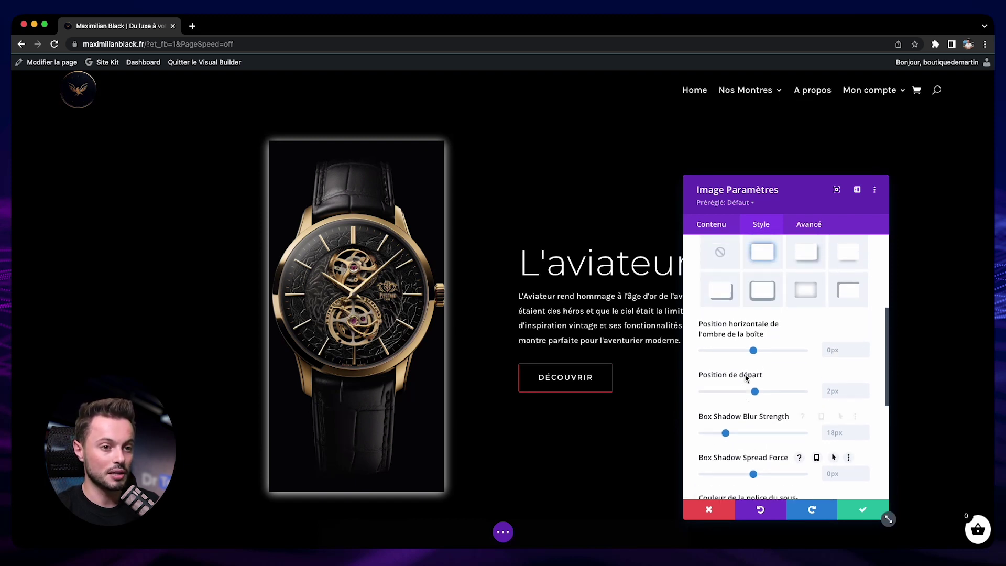
click(804, 310)
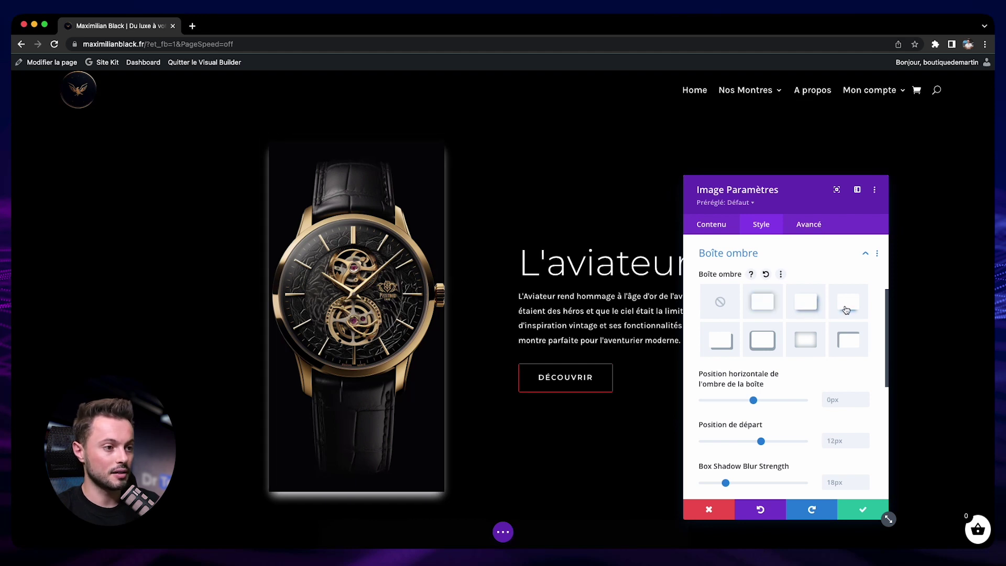
scroll(778, 378, down, 3)
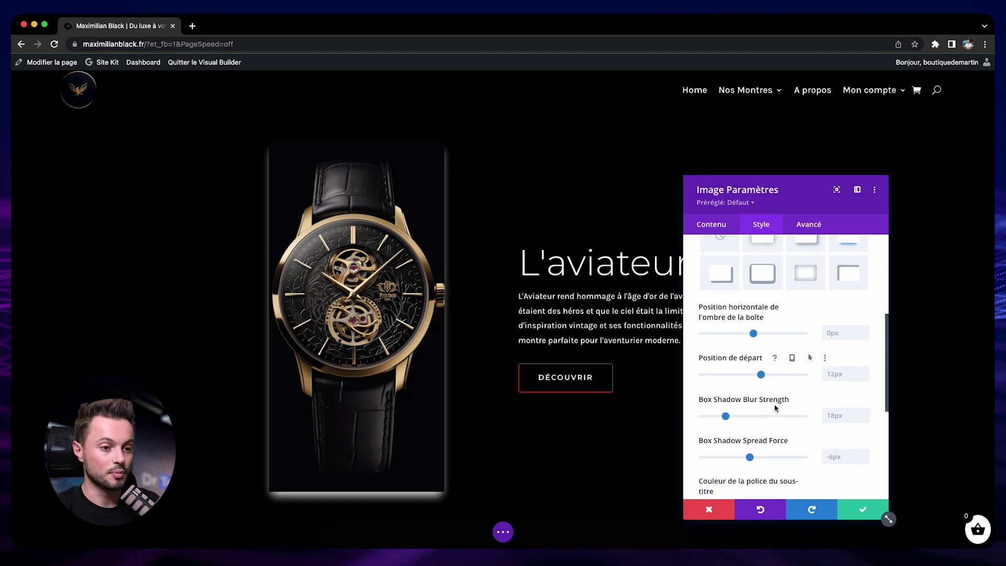
drag(731, 411, 749, 411)
drag(750, 453, 758, 452)
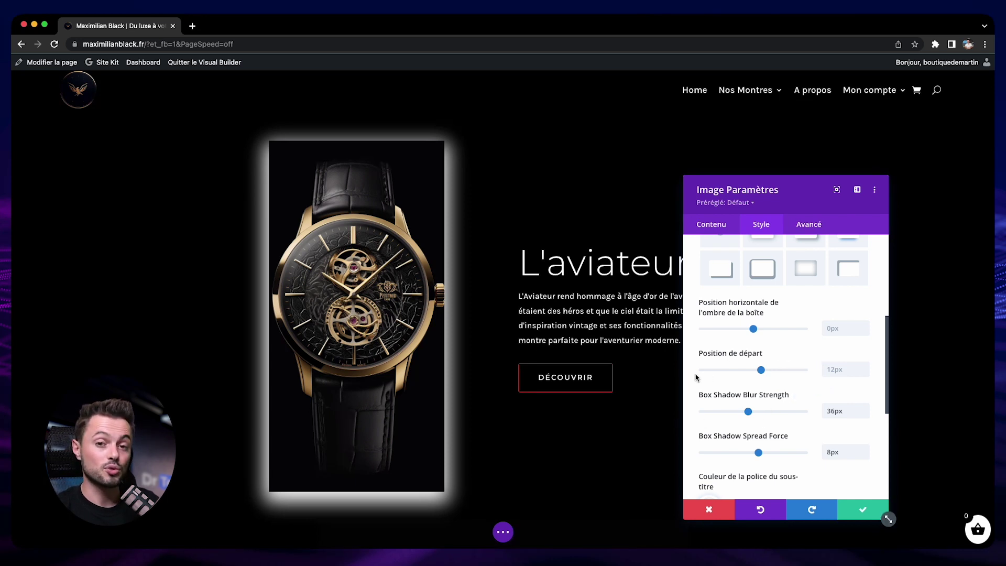
- Switch the watch image to the soft box shadow preset offset to the lower right and colour it red
scroll(696, 375, up, 2)
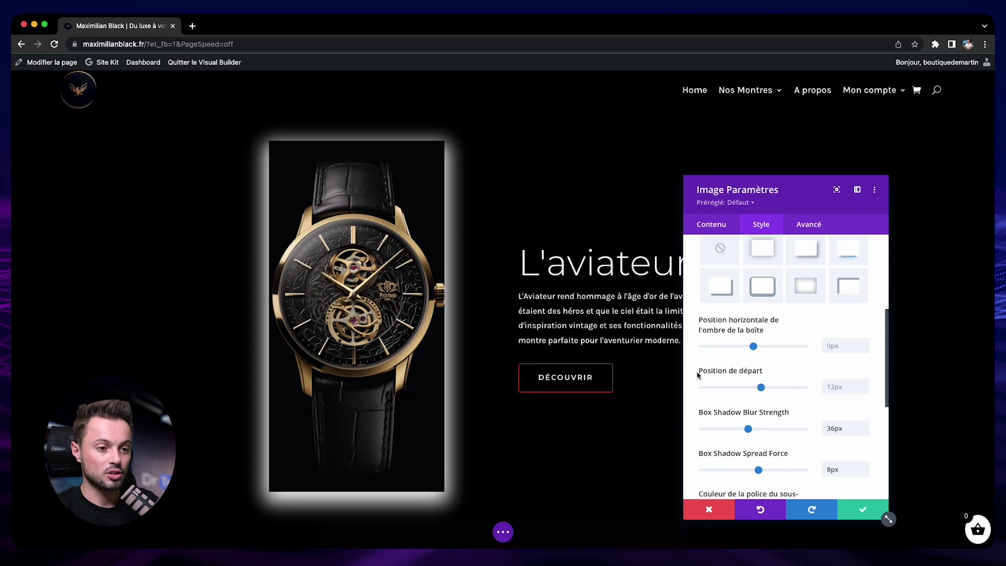
scroll(697, 376, up, 2)
click(808, 306)
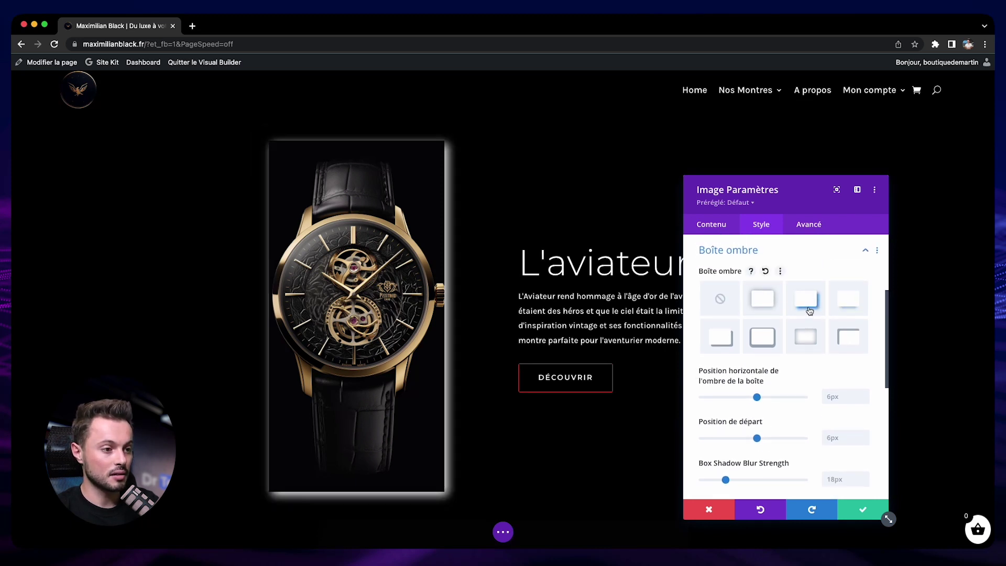
scroll(700, 360, down, 5)
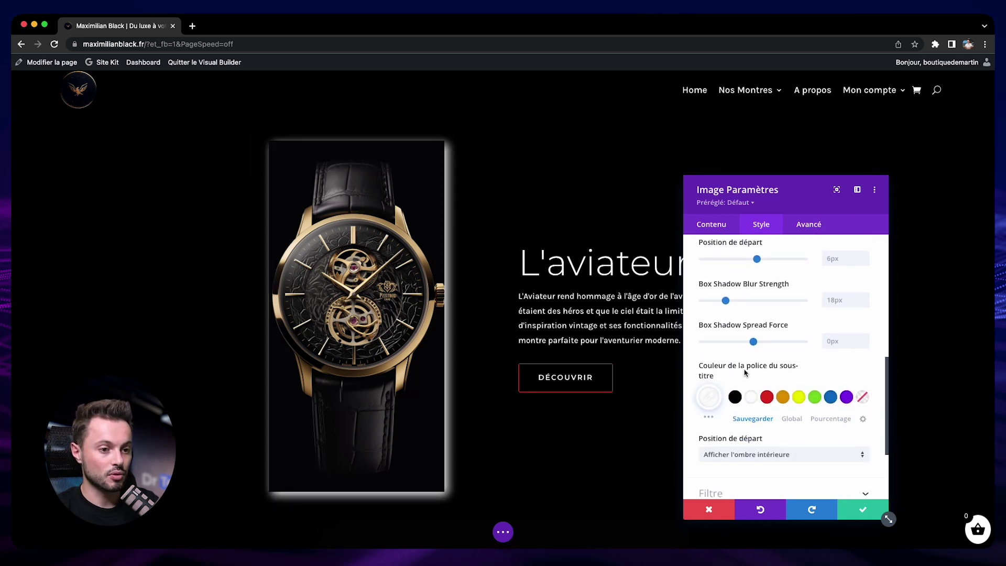
click(768, 397)
- Add a 1px white border around the watch image and save the image's settings
scroll(700, 376, up, 10)
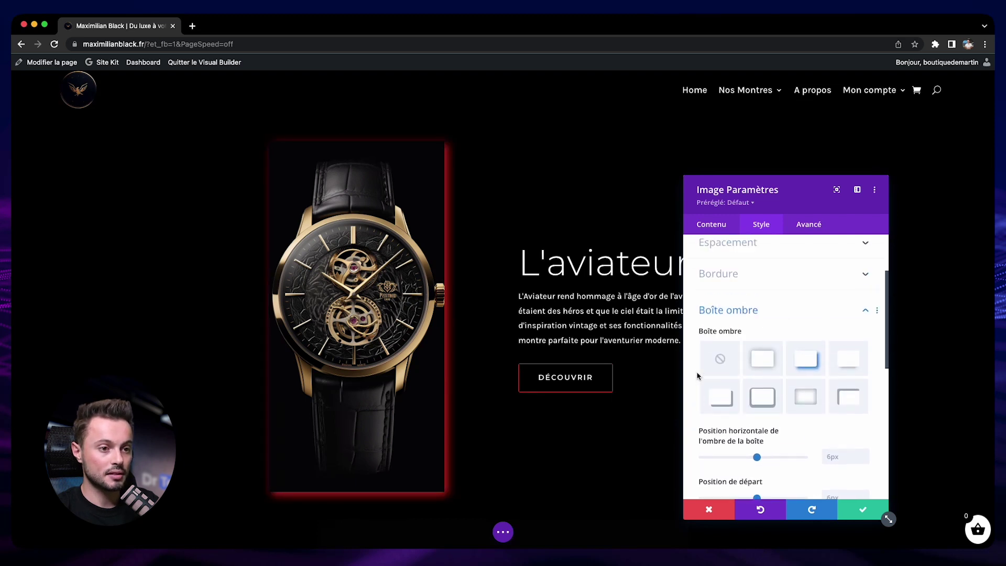
click(753, 373)
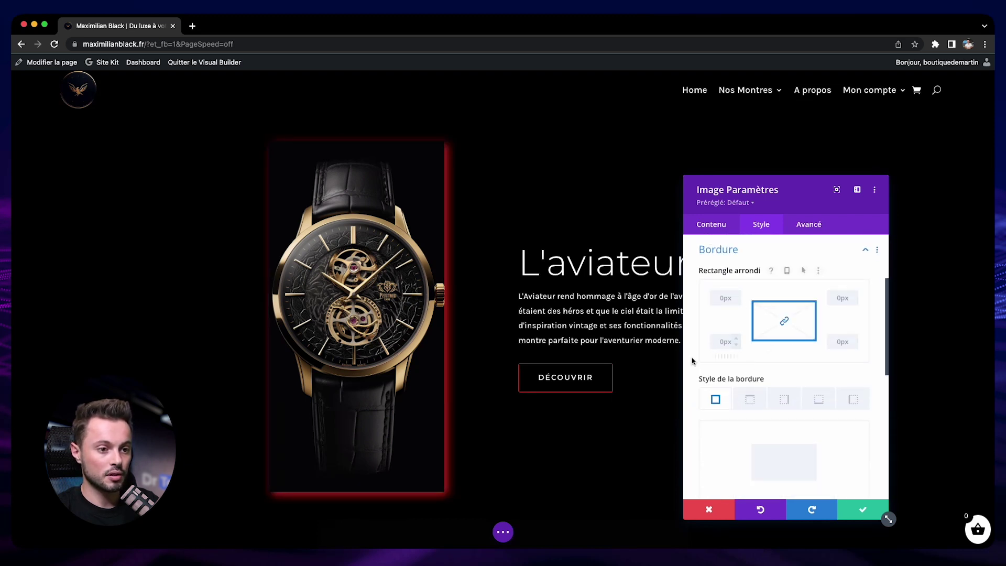
scroll(695, 364, down, 3)
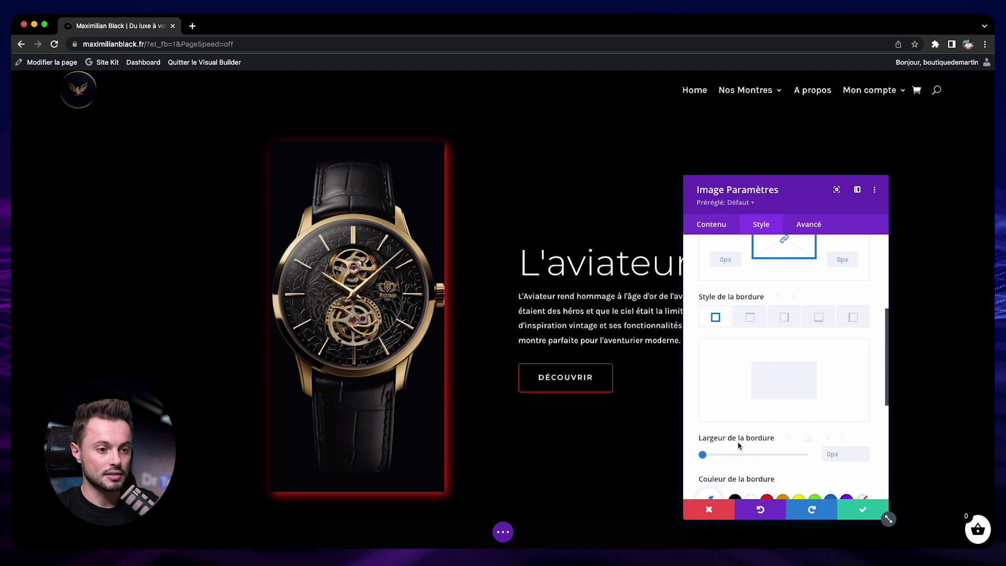
click(866, 452)
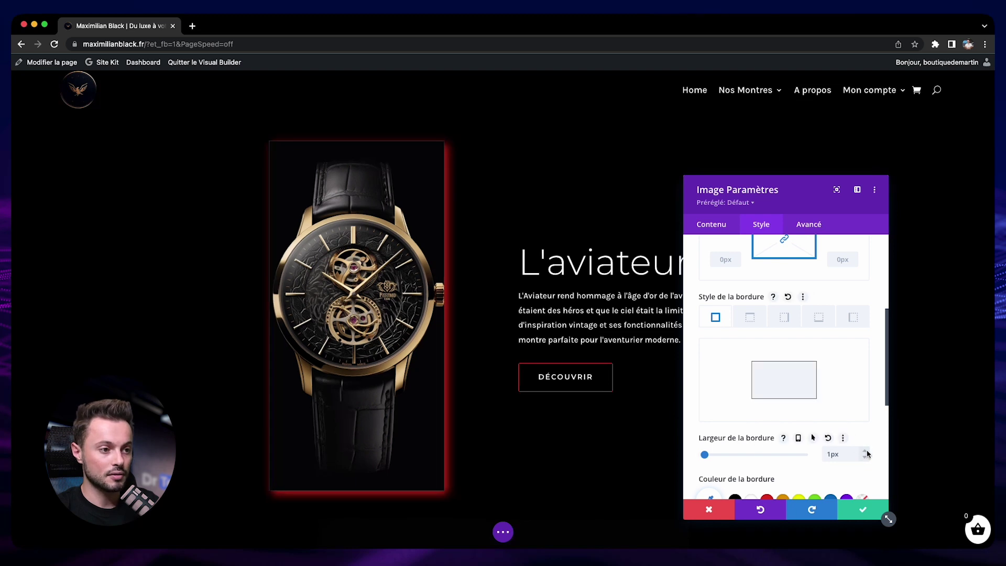
scroll(697, 470, down, 1)
click(750, 470)
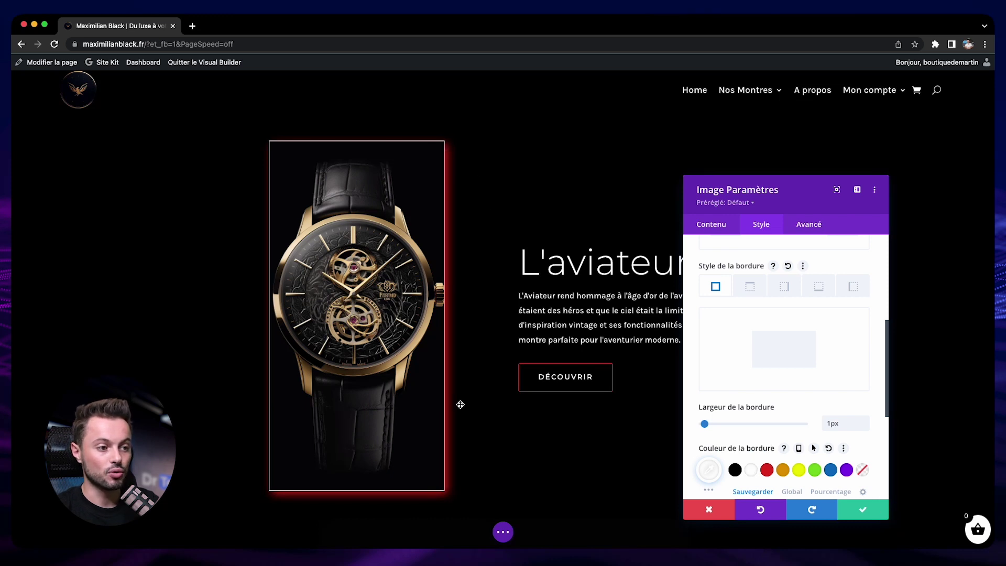
scroll(702, 319, down, 1)
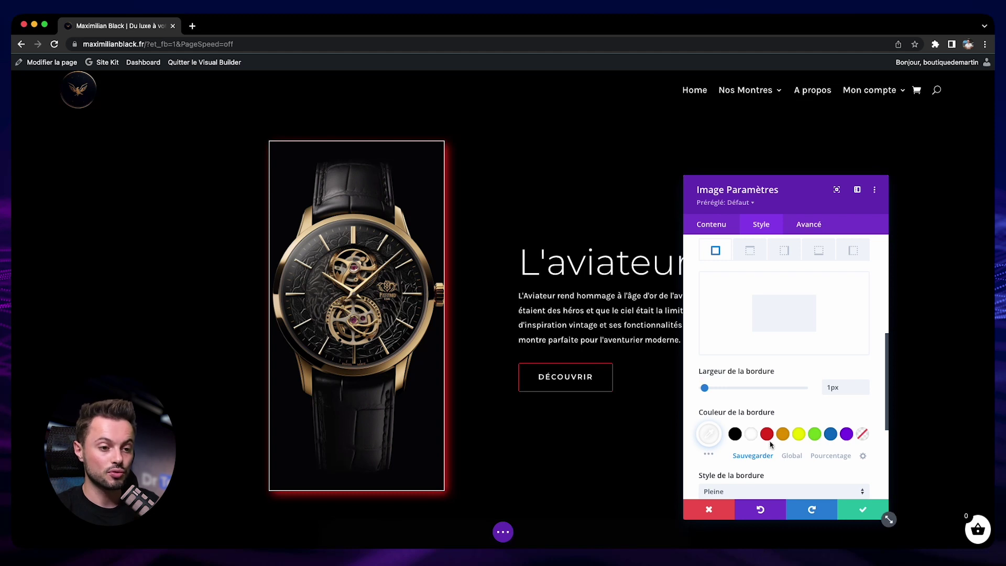
click(863, 509)
- Open the settings of the Nos Nouveautés product grid and give its images a red box shadow offset to the lower right
scroll(481, 396, up, 10)
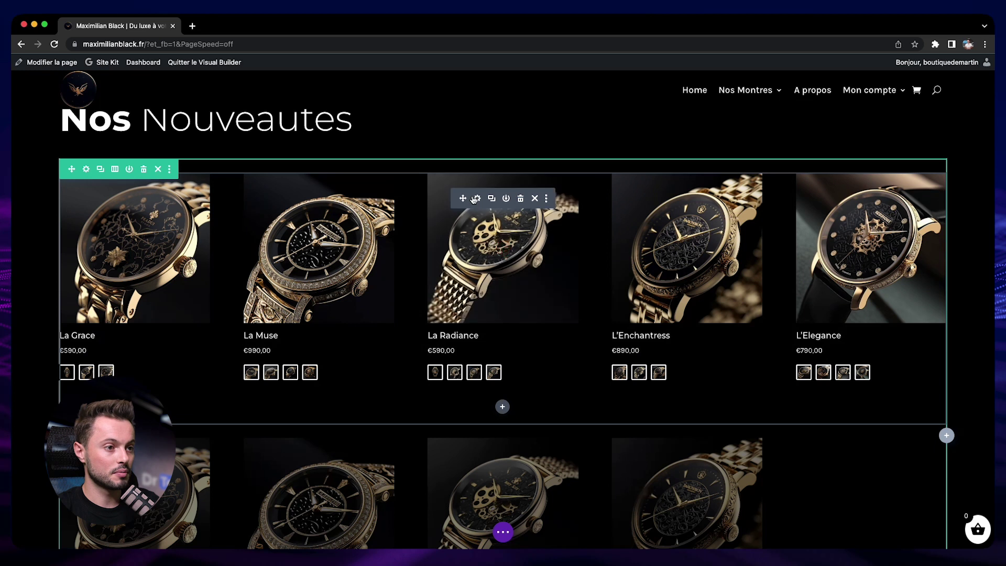
click(476, 200)
click(762, 224)
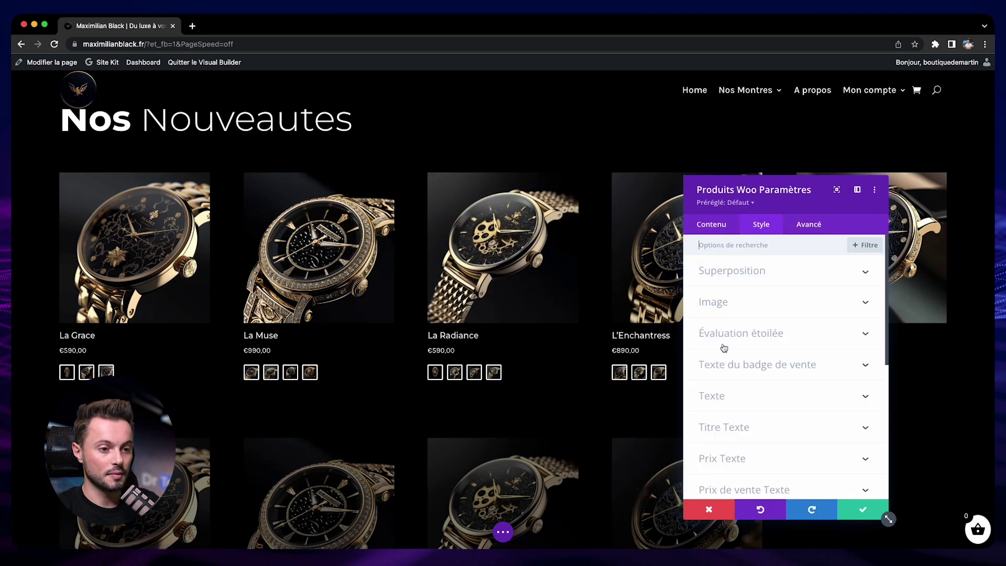
click(727, 302)
scroll(727, 303, down, 5)
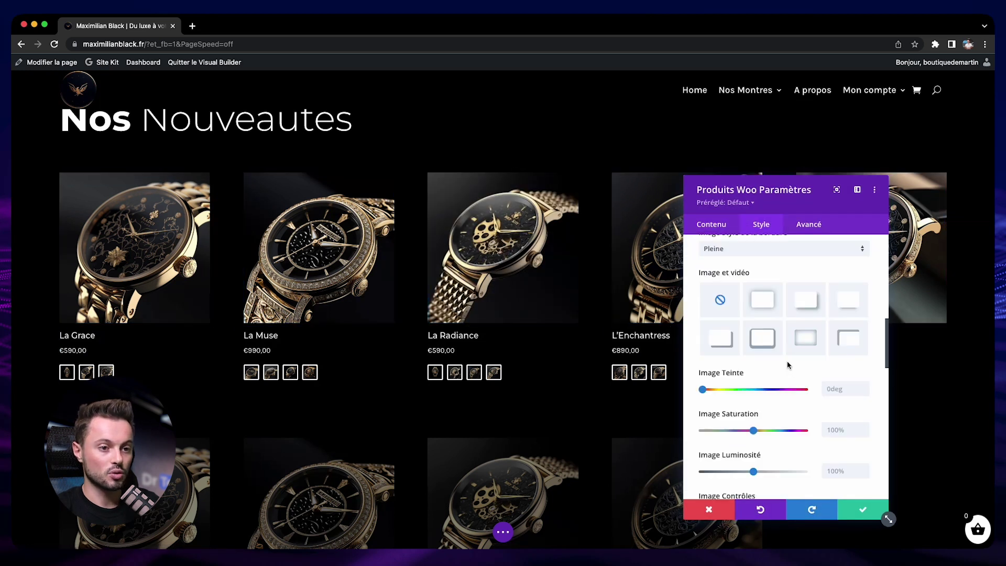
click(805, 305)
scroll(786, 362, down, 5)
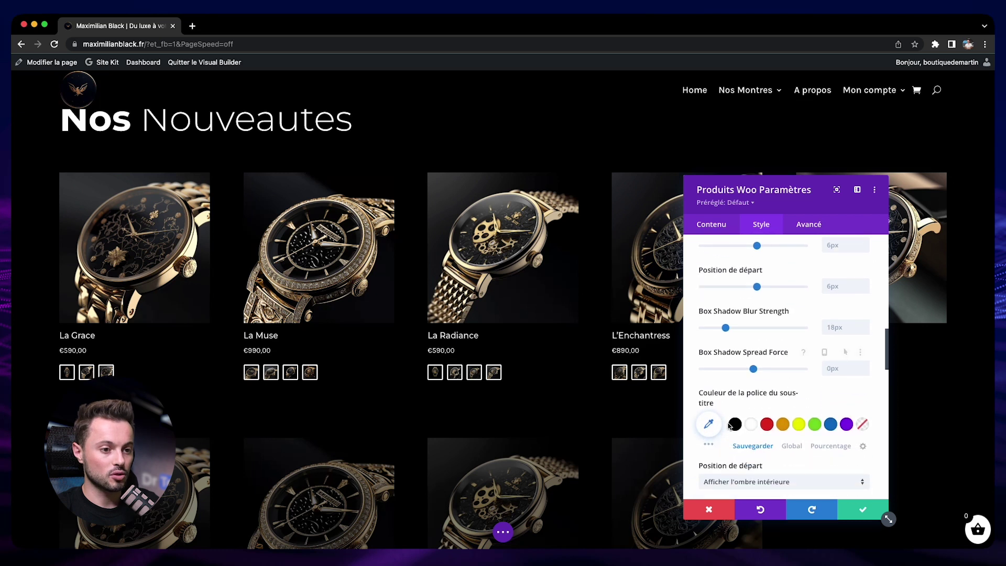
click(767, 424)
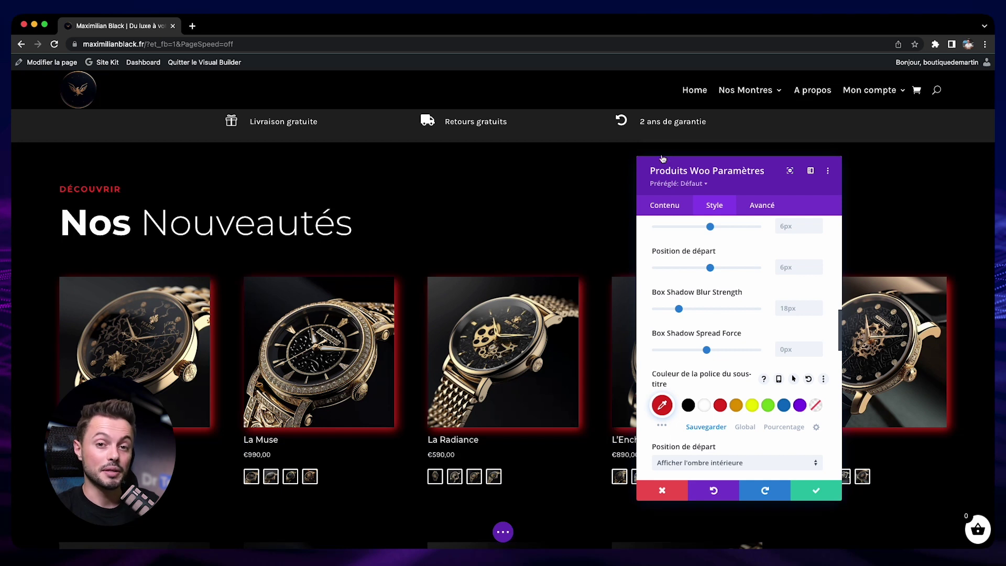
- Try a 1px white border around the product images, and discard all changes to the product grid
scroll(742, 336, up, 10)
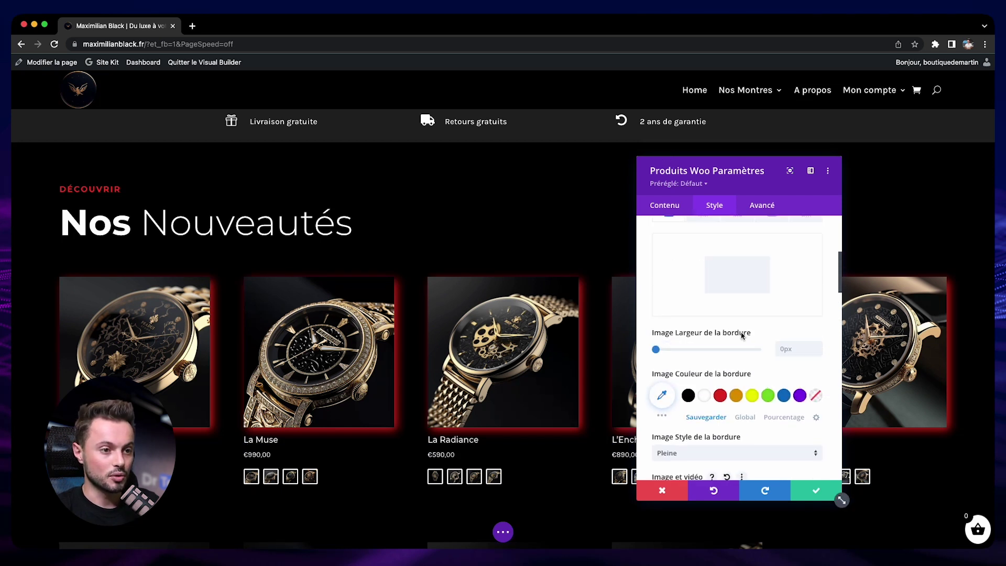
scroll(742, 336, down, 3)
click(818, 400)
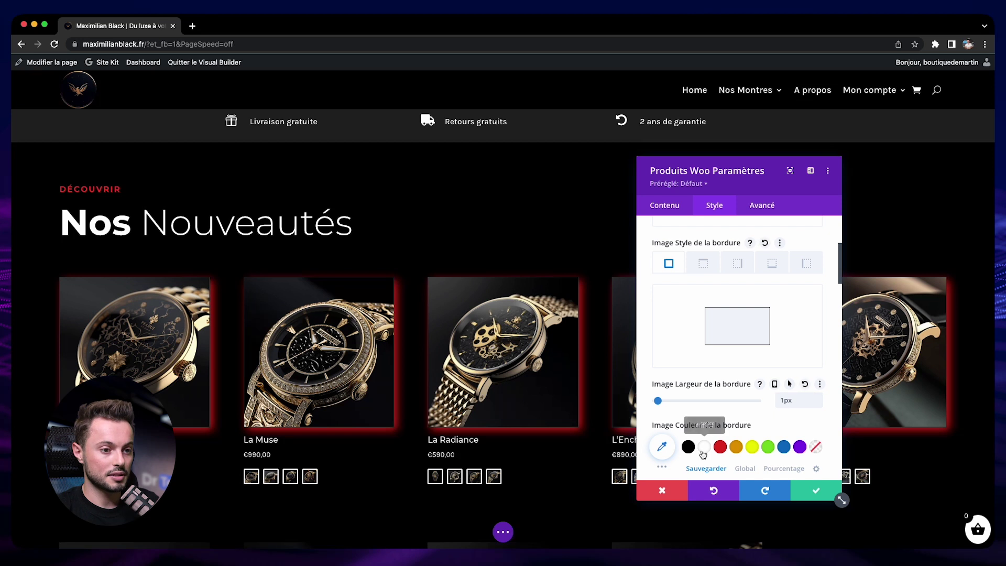
click(705, 449)
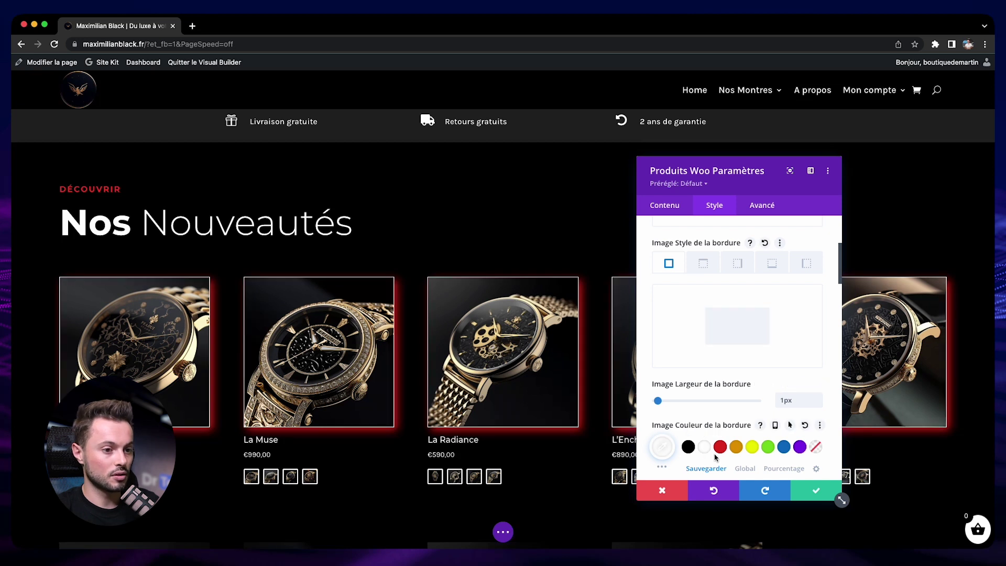
click(720, 451)
click(707, 450)
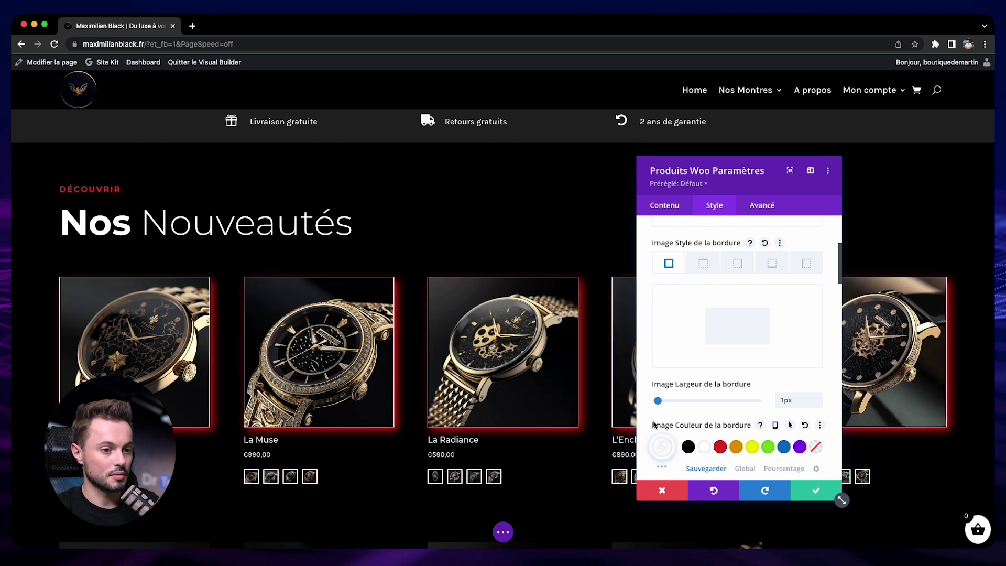
scroll(655, 421, down, 1)
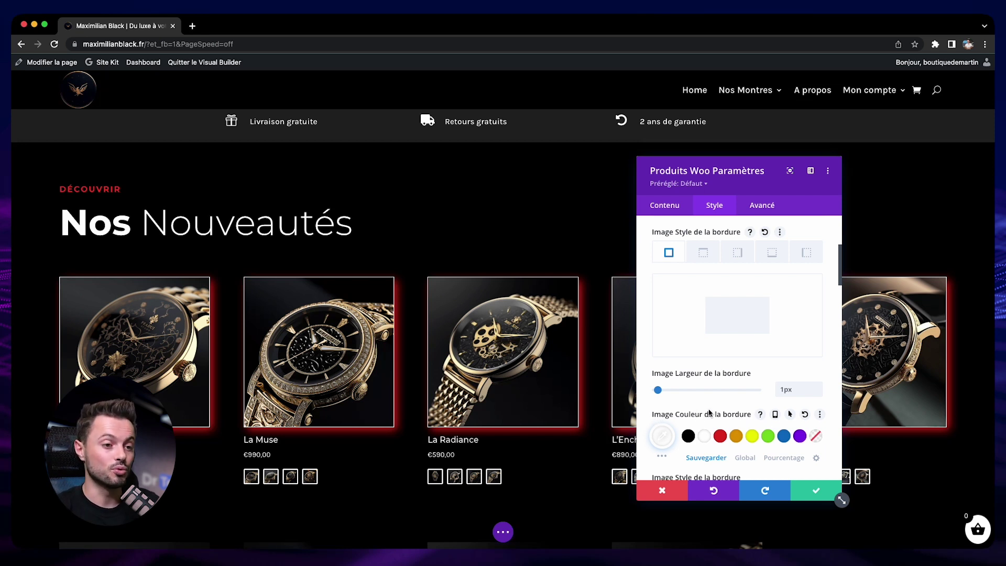
click(662, 490)
- Open the L'aviateur watch image's animation settings and apply the Fondu animation
scroll(844, 331, down, 2)
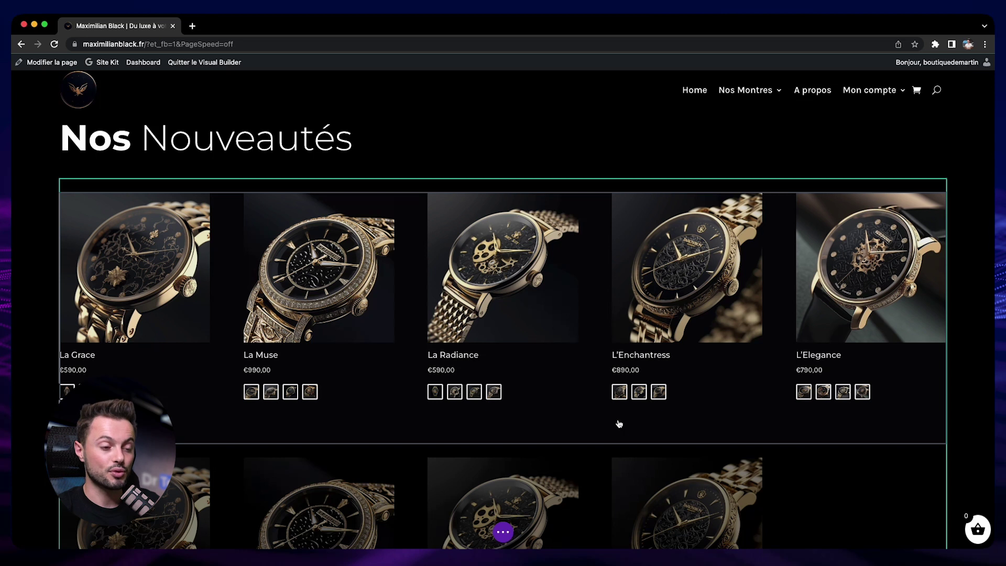
scroll(619, 422, down, 10)
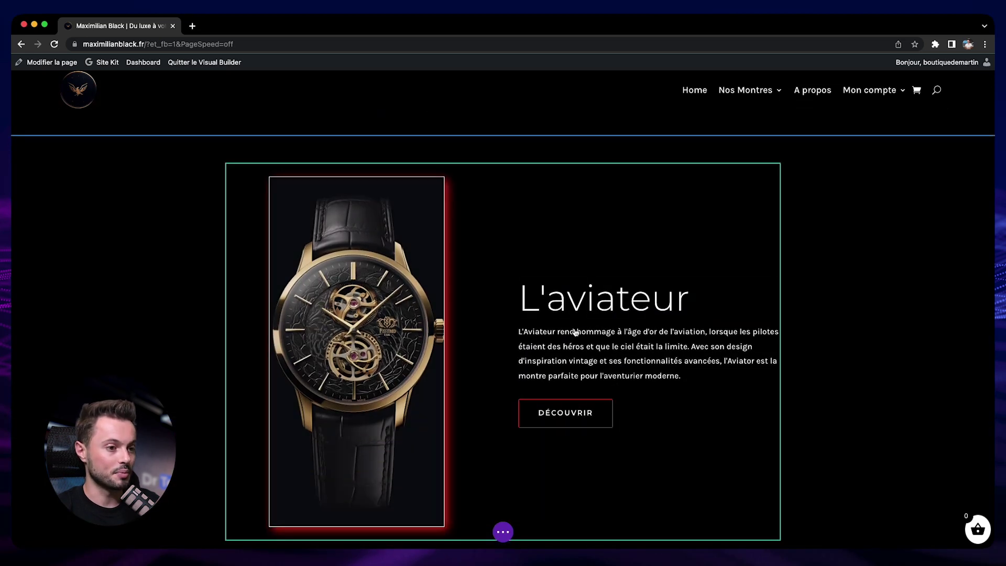
mouse_move(334, 215)
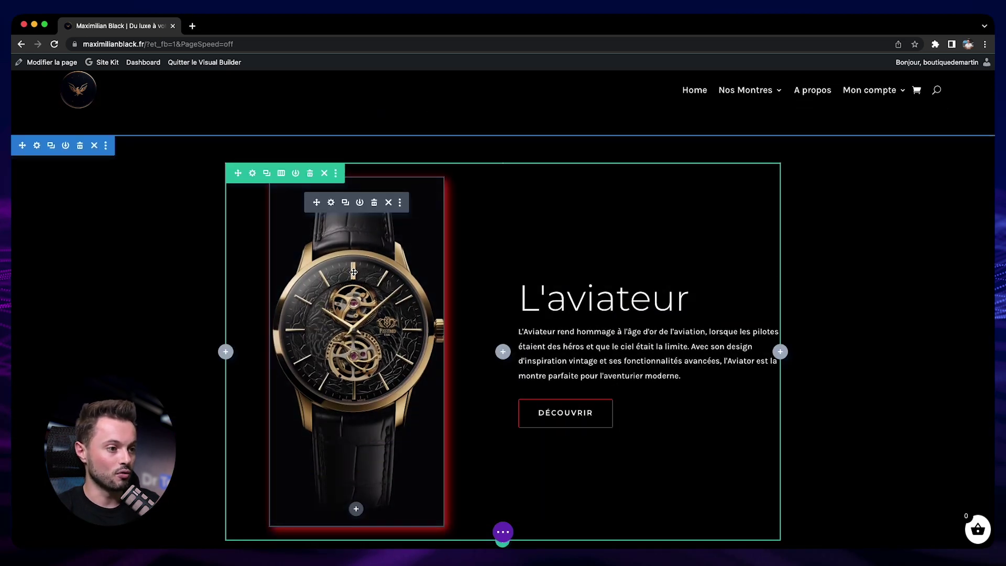
click(331, 202)
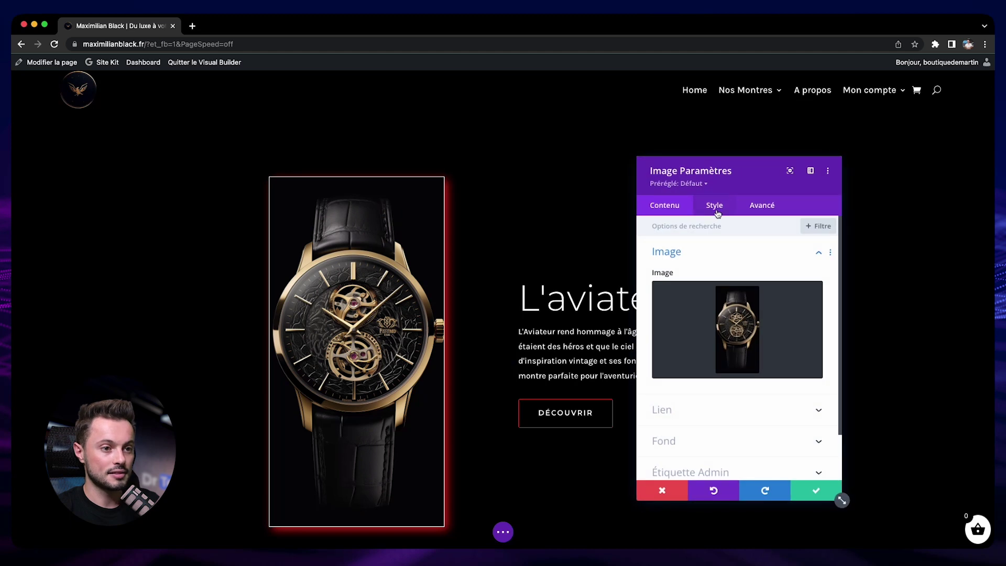
click(714, 204)
scroll(696, 317, down, 1)
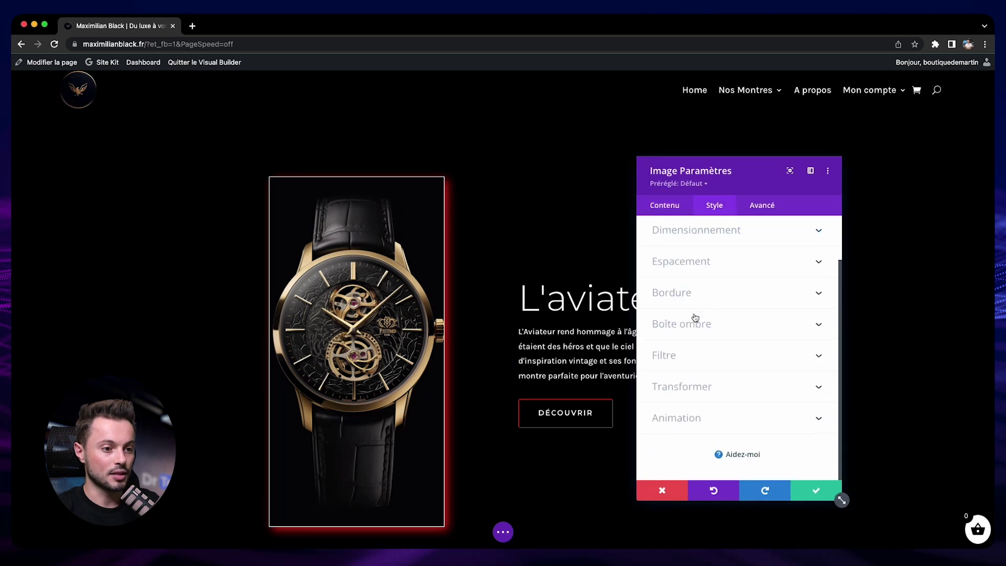
click(712, 423)
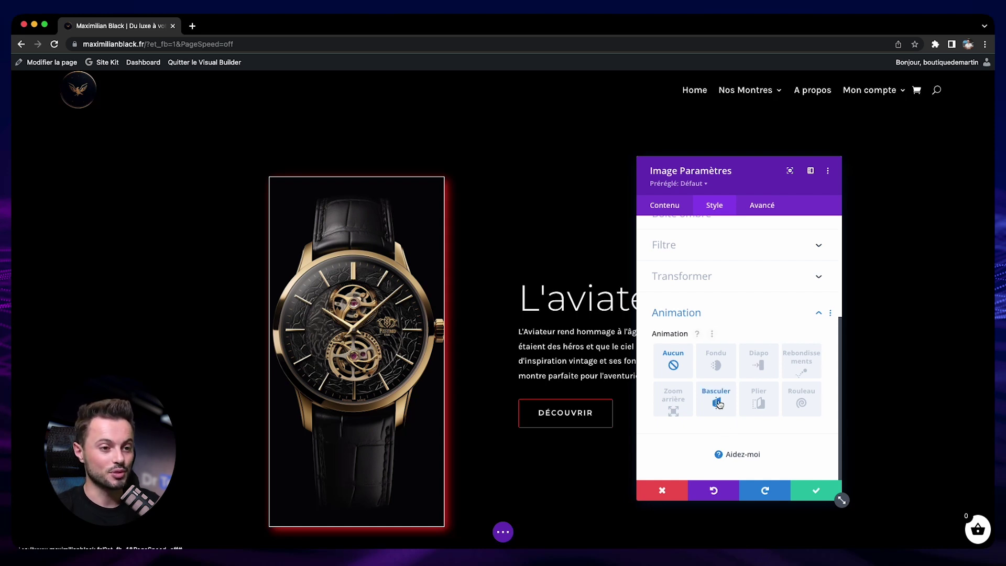
click(716, 365)
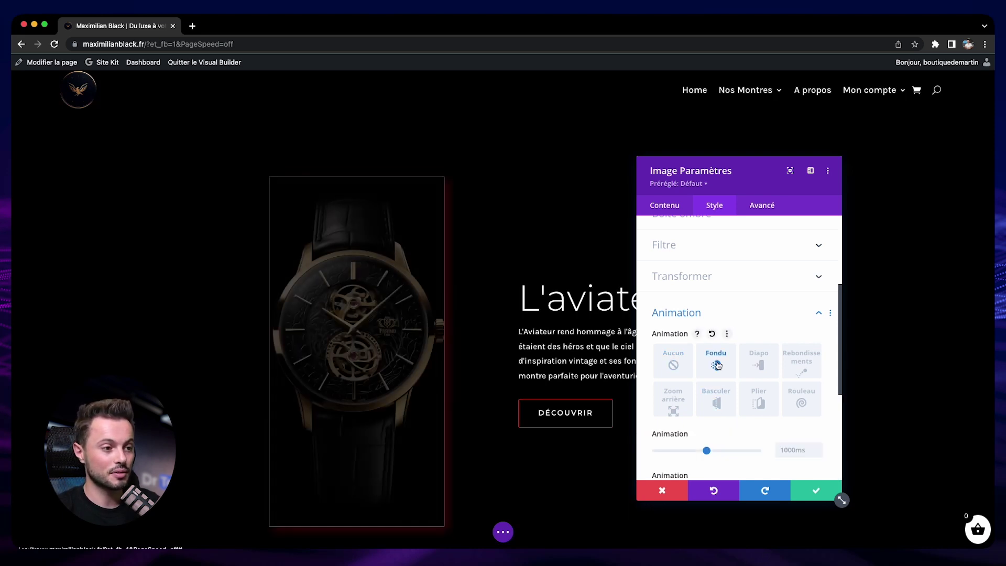
- Try the Diapo, Rebondissements, Zoom arrière and Basculer animations in turn on the watch image
click(765, 366)
click(801, 365)
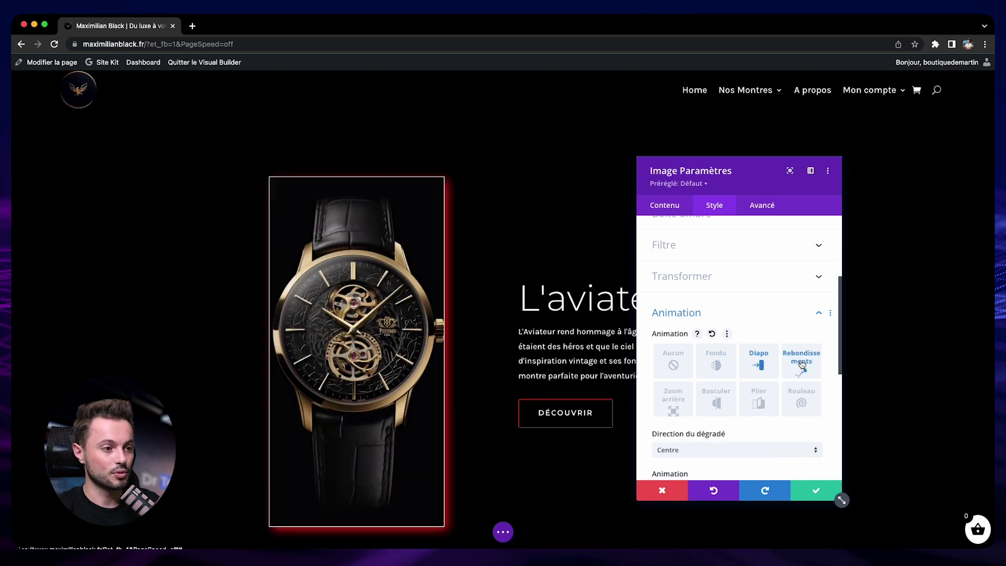
click(695, 390)
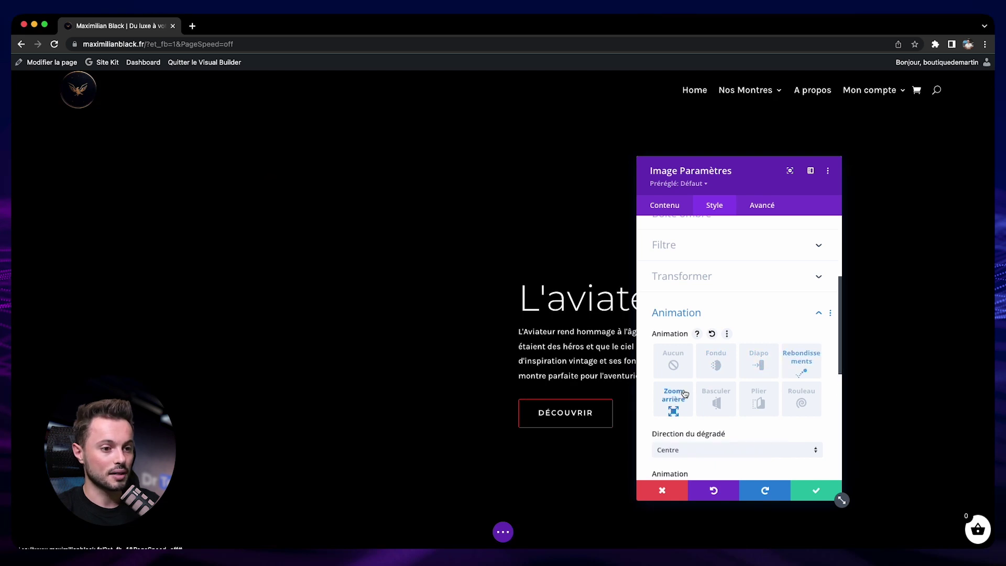
click(713, 397)
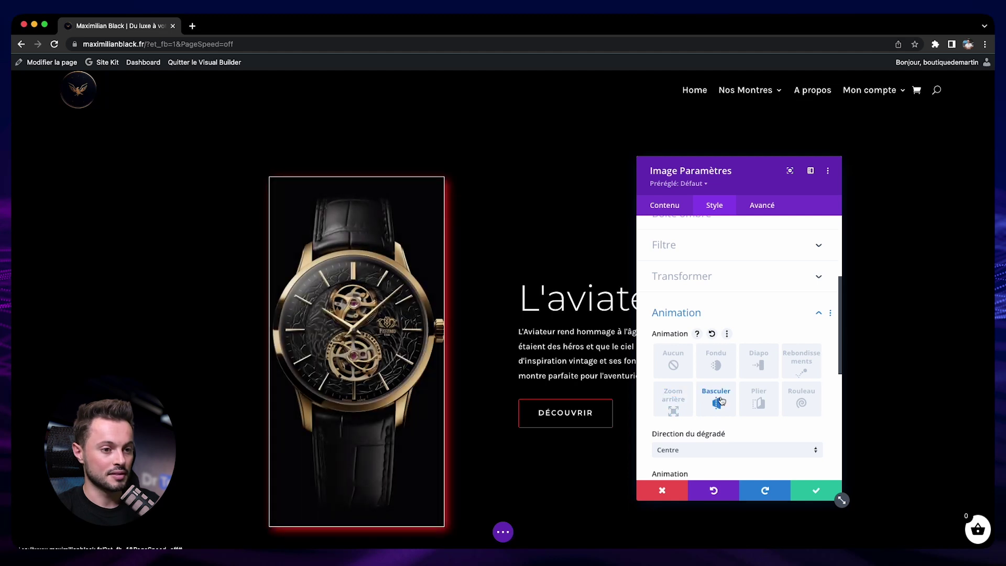
- Try the Plier and Rouleau animations on the watch image
scroll(734, 401, down, 1)
click(759, 393)
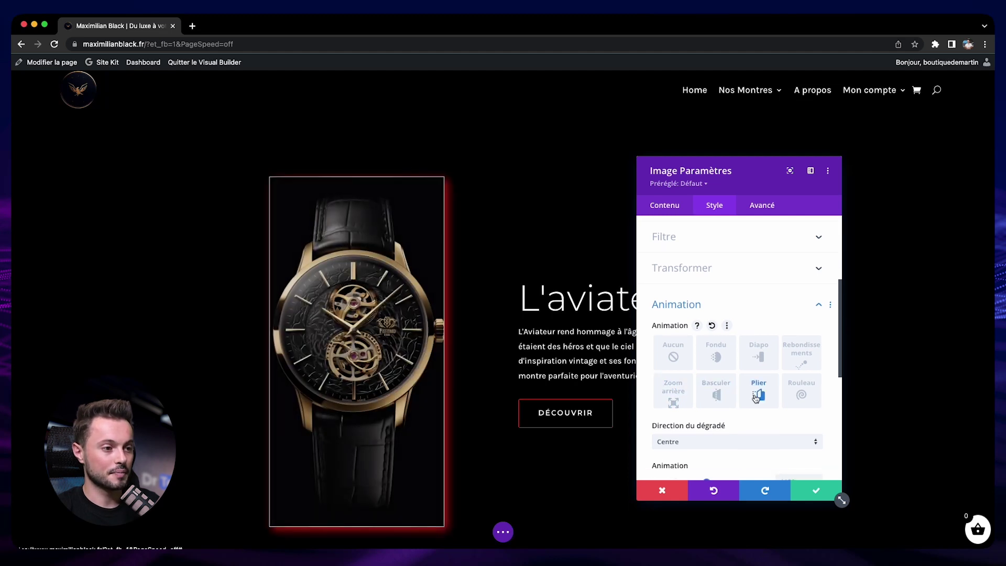
click(802, 397)
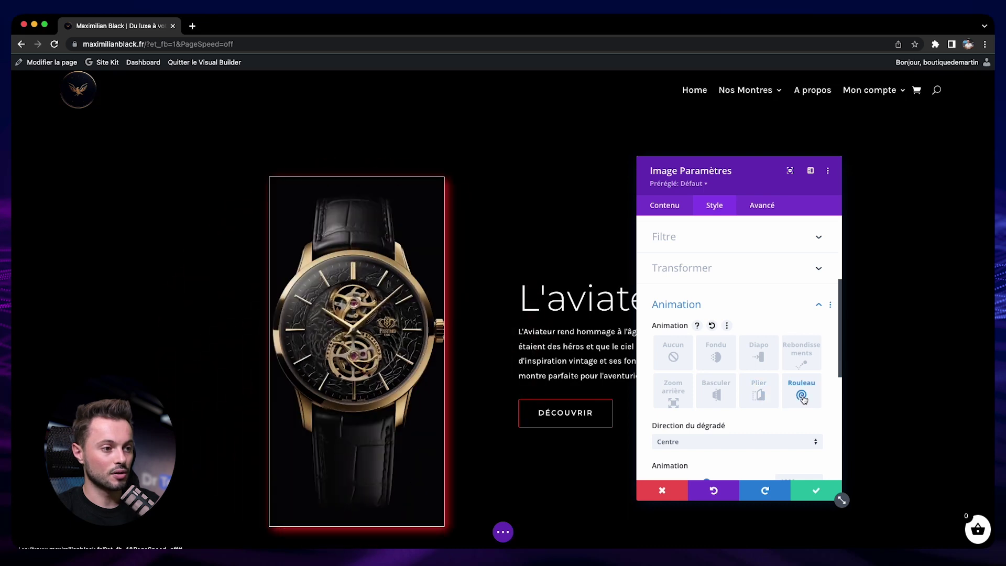
- Preview how the watch image enters while moving through the page, and discard all of its animation changes
scroll(804, 400, down, 1)
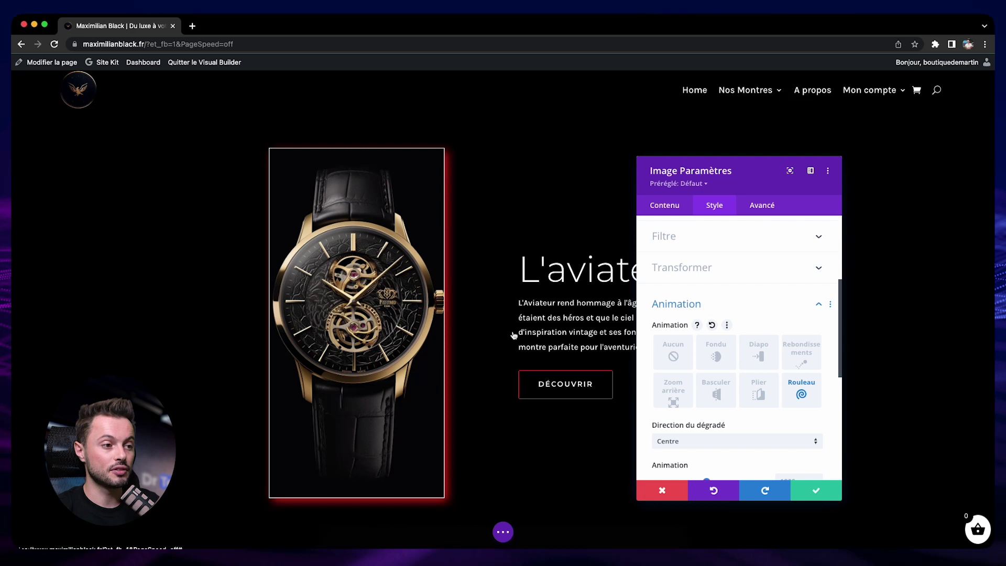
scroll(512, 336, up, 10)
scroll(512, 334, up, 5)
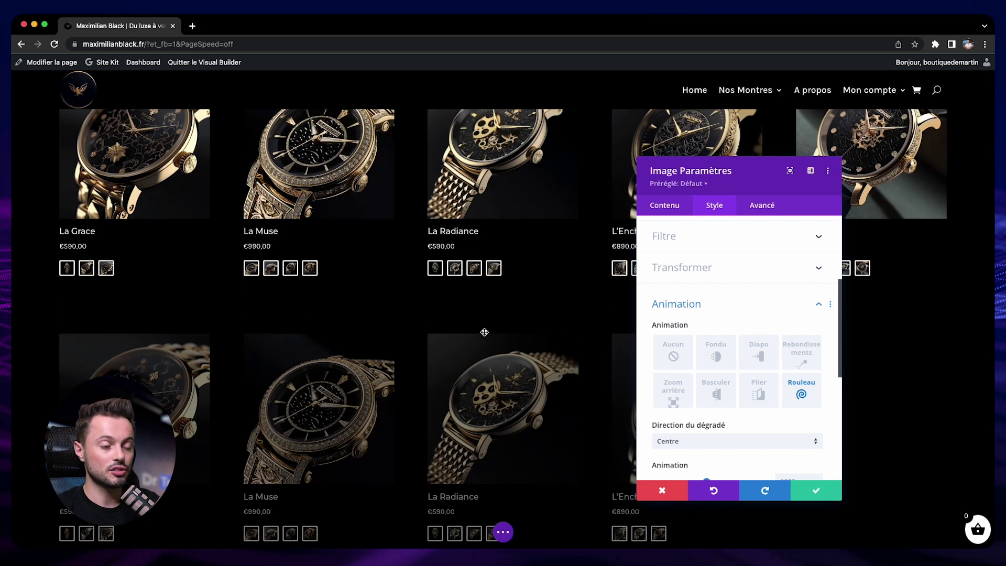
scroll(484, 333, down, 6)
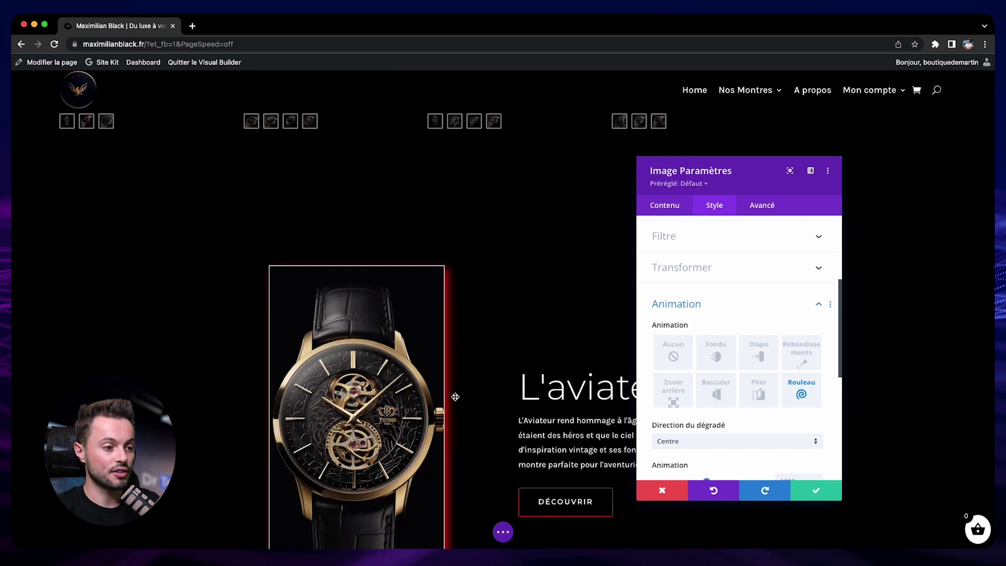
scroll(419, 425, down, 3)
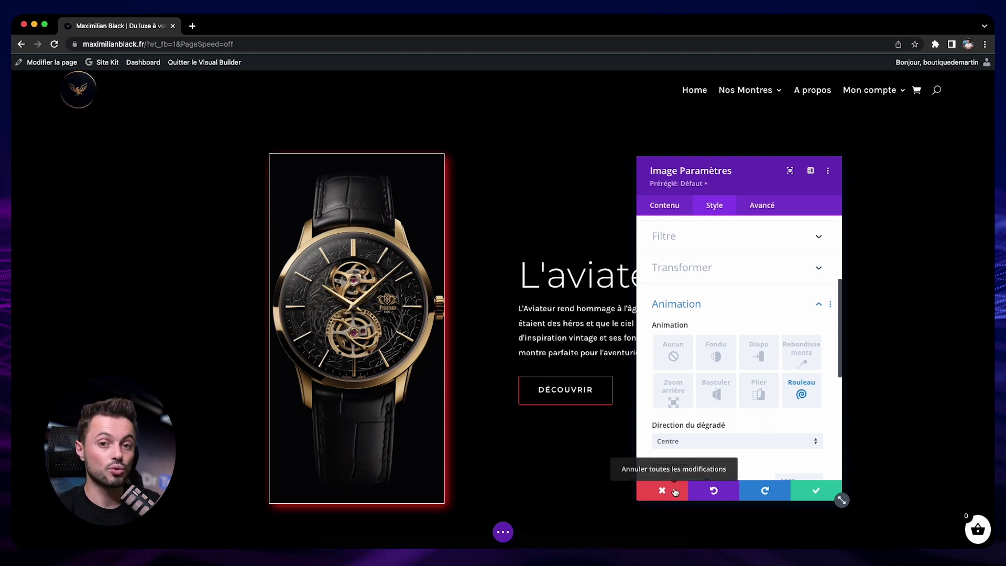
click(676, 492)
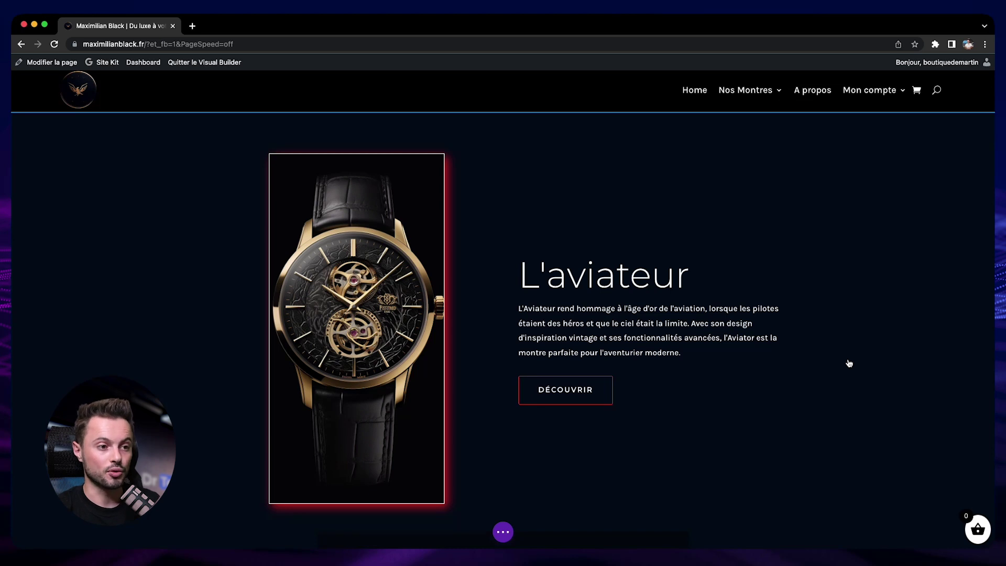
- Review the homepage design from the hero banner through the Nos Nouveautés products to the Coups de coeur section
scroll(849, 362, up, 15)
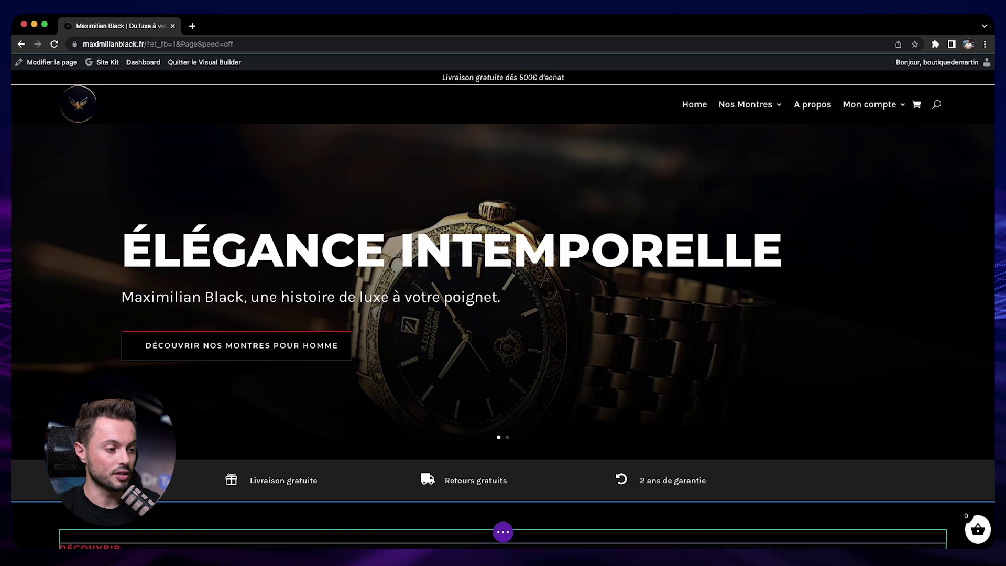
scroll(860, 406, down, 6)
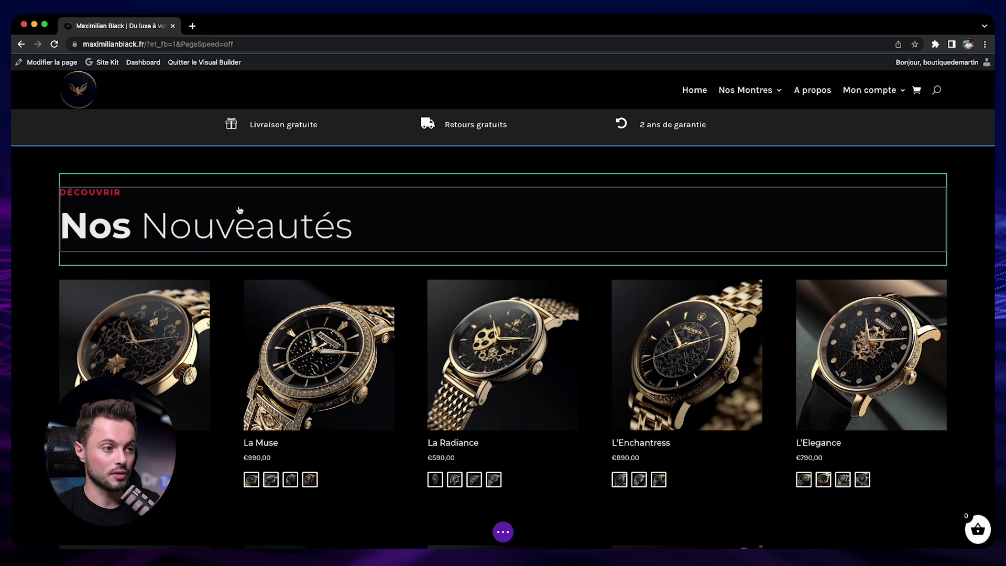
scroll(240, 210, up, 7)
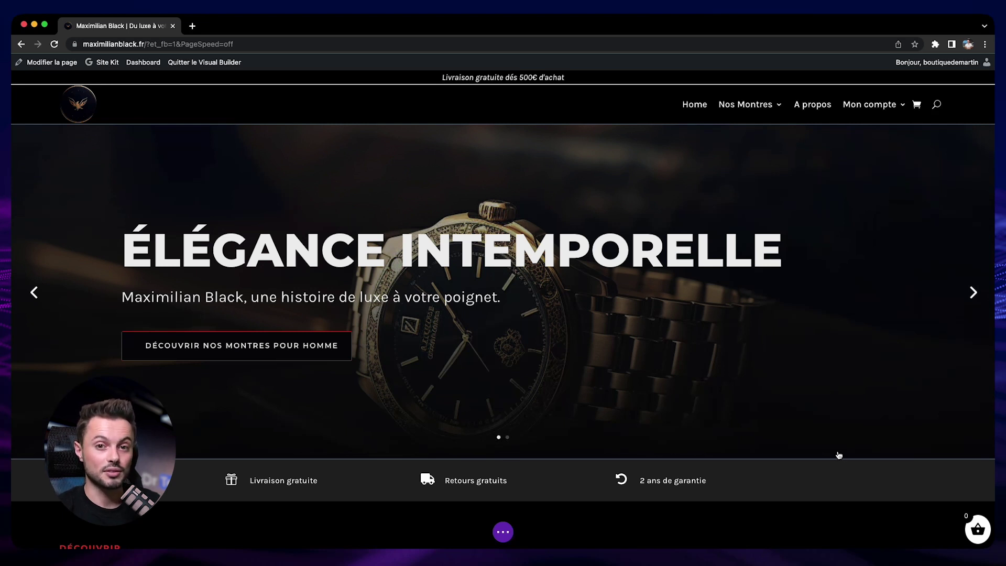
scroll(796, 260, down, 20)
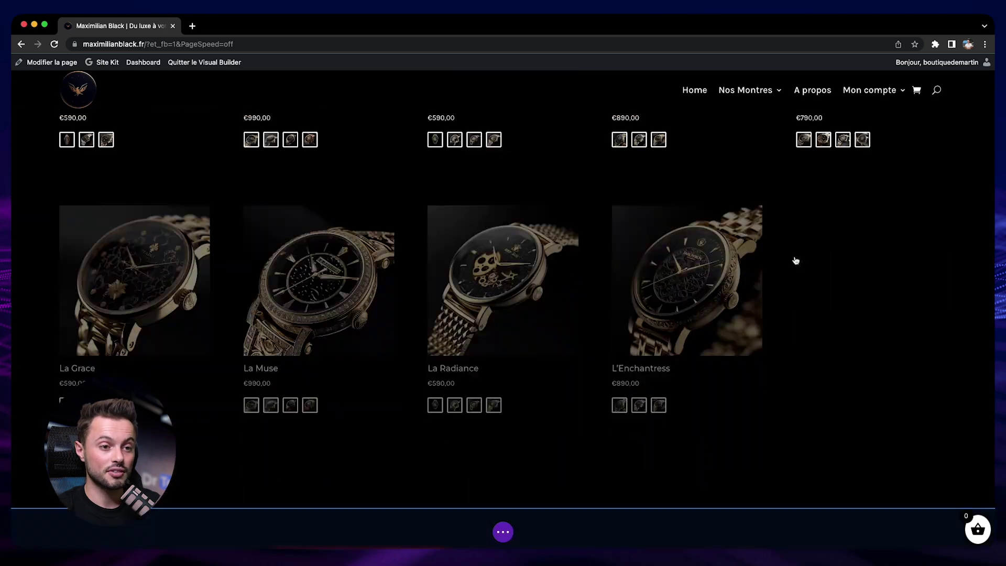
scroll(796, 260, down, 15)
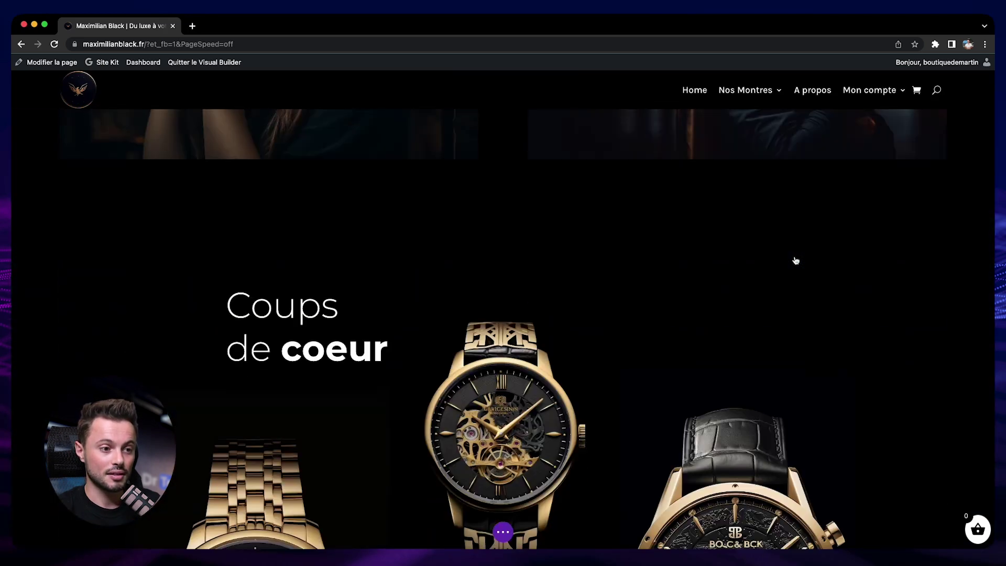
scroll(796, 261, down, 5)
scroll(796, 261, up, 15)
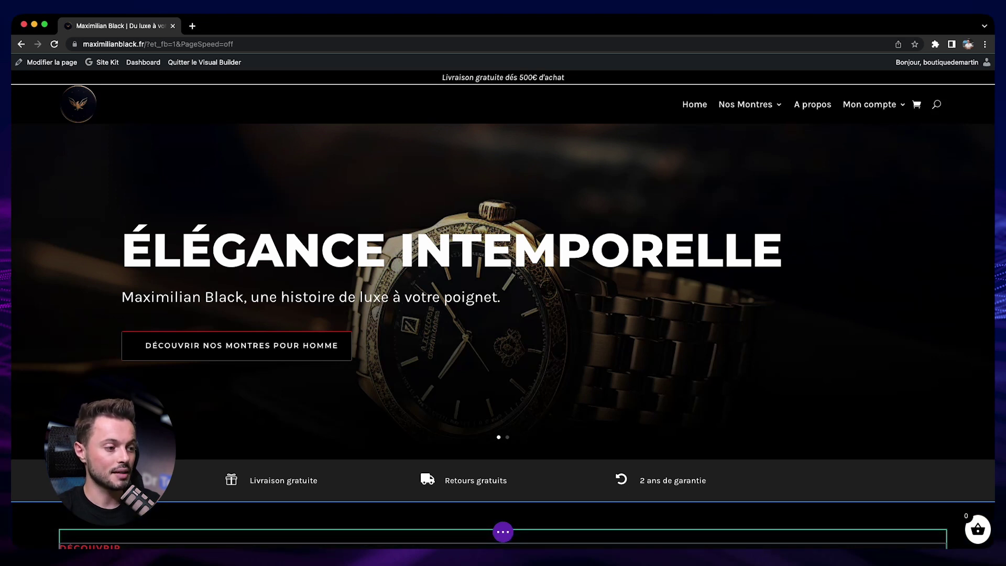
scroll(257, 224, down, 8)
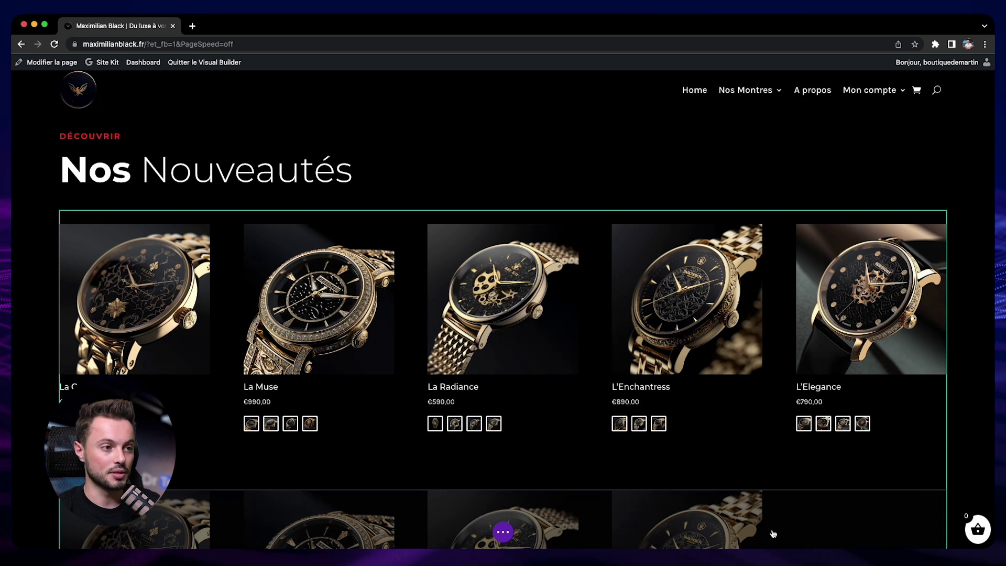
scroll(440, 186, up, 1)
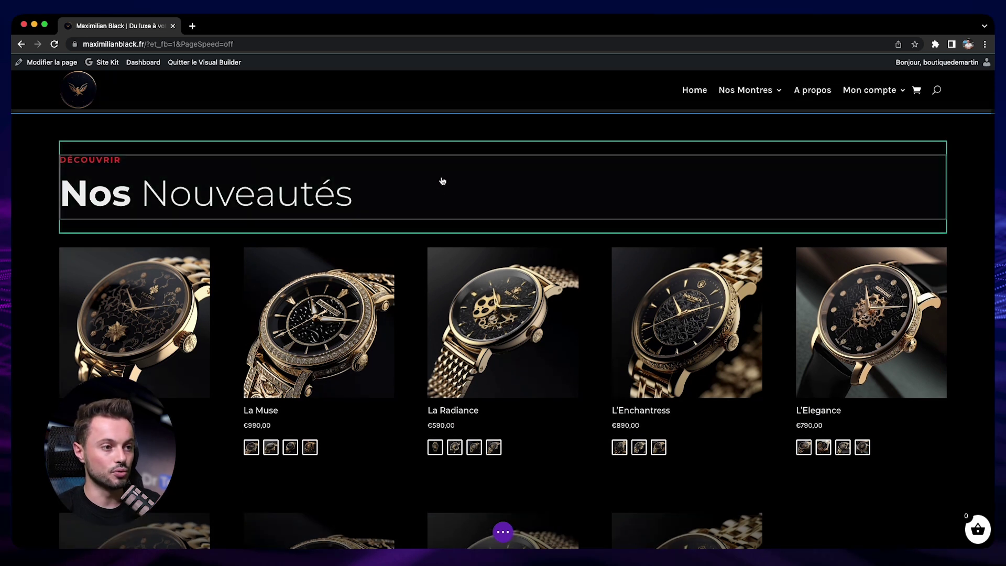
- Try adding a Statut de connexion display condition to the L'aviateur watch image
scroll(420, 333, down, 10)
scroll(417, 333, down, 3)
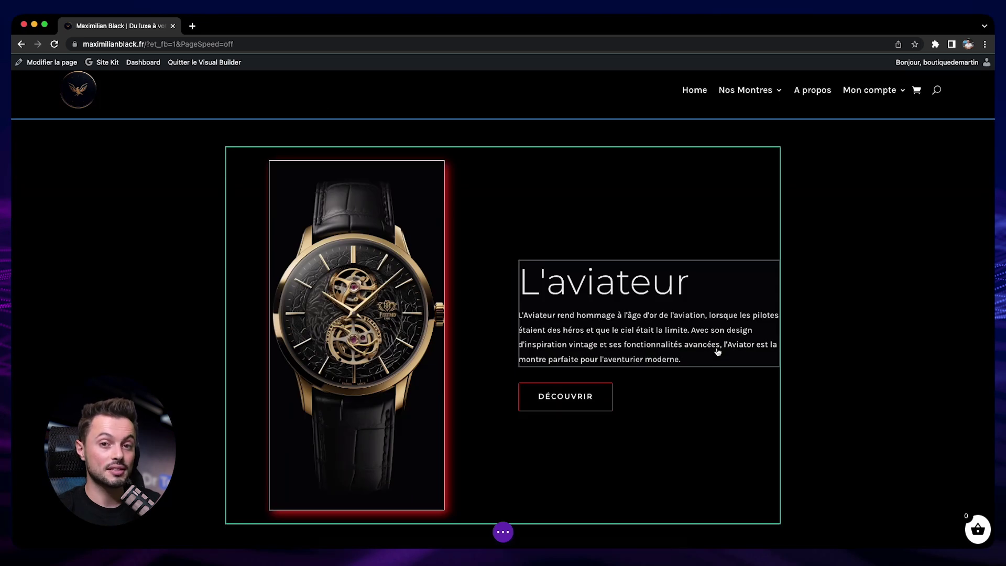
mouse_move(331, 192)
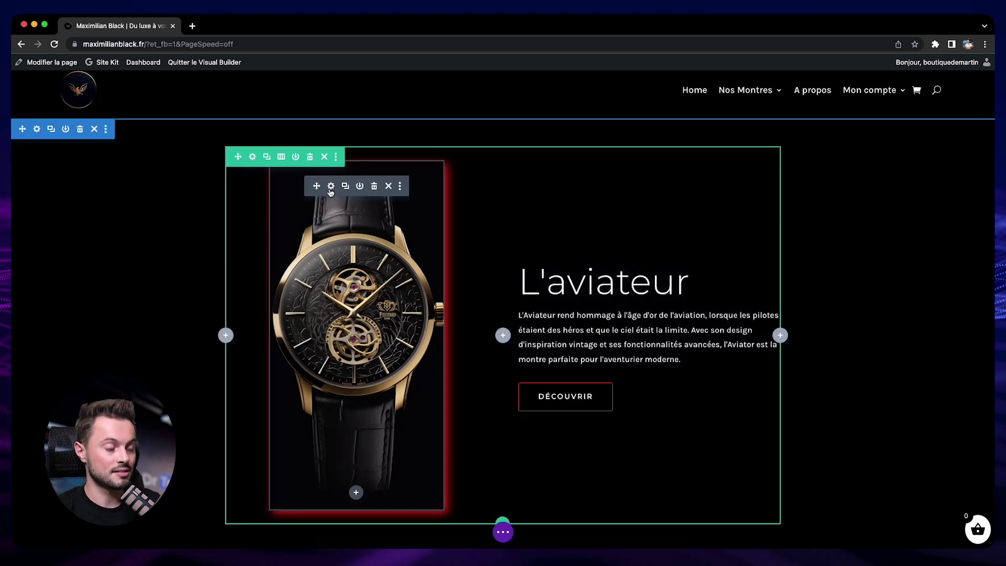
click(330, 187)
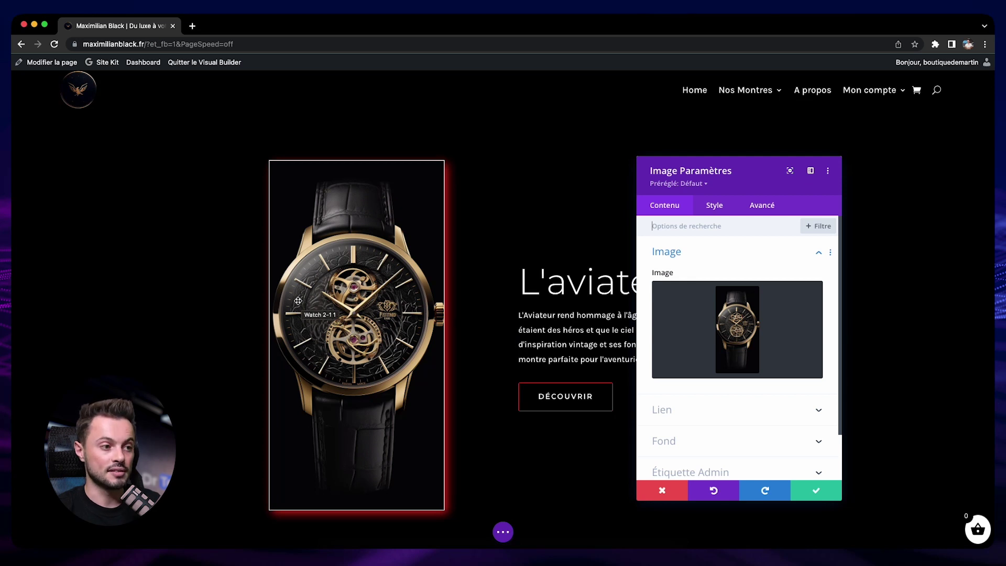
click(771, 207)
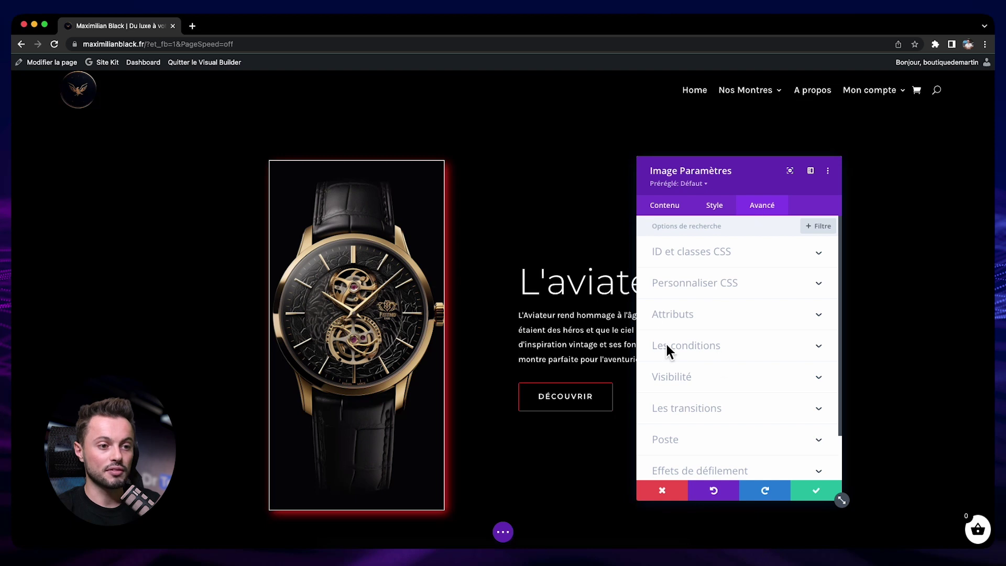
click(712, 351)
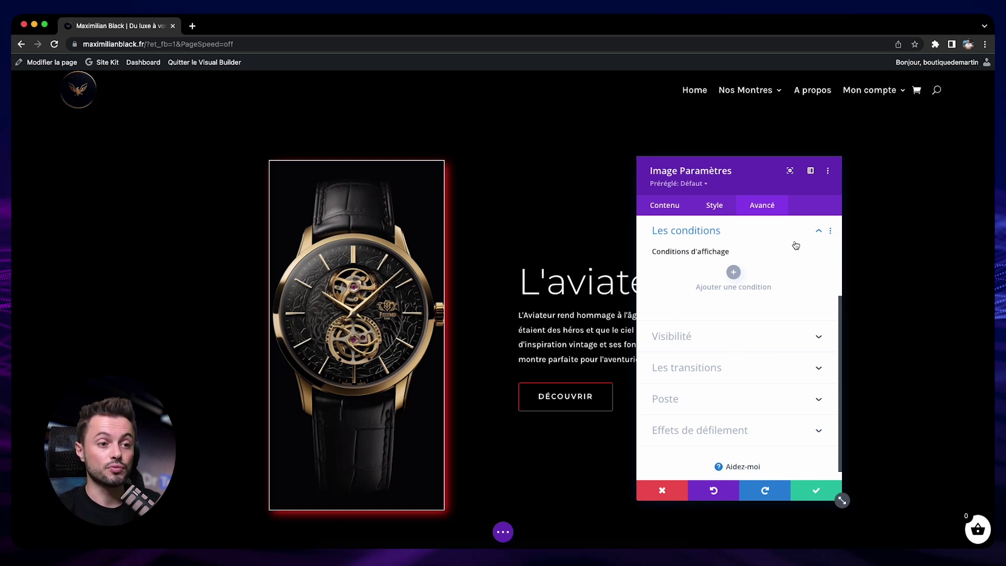
click(738, 274)
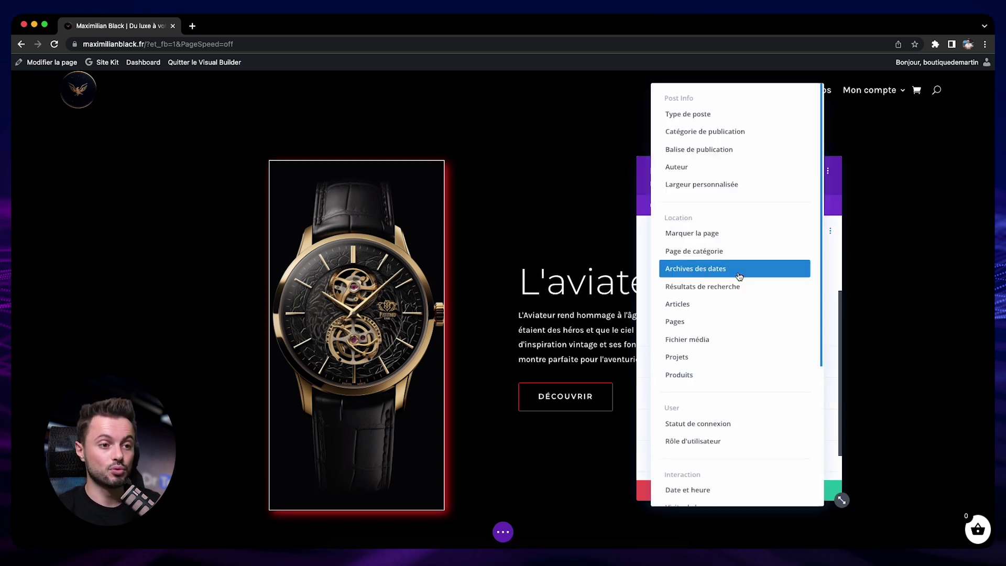
click(766, 424)
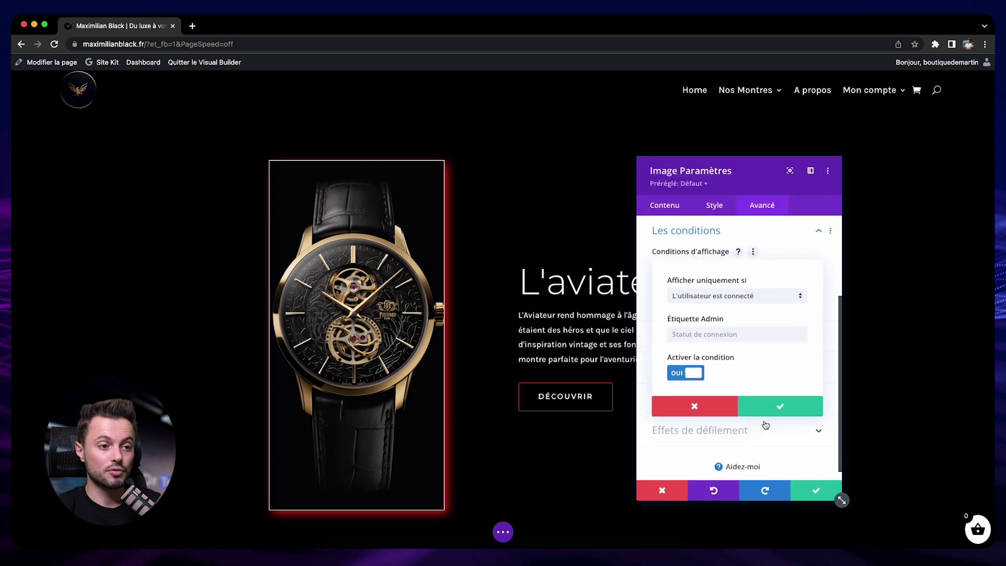
- Try limiting the watch image's display to L'utilisateur est déconnecté, and switch it back to L'utilisateur est connecté
click(741, 304)
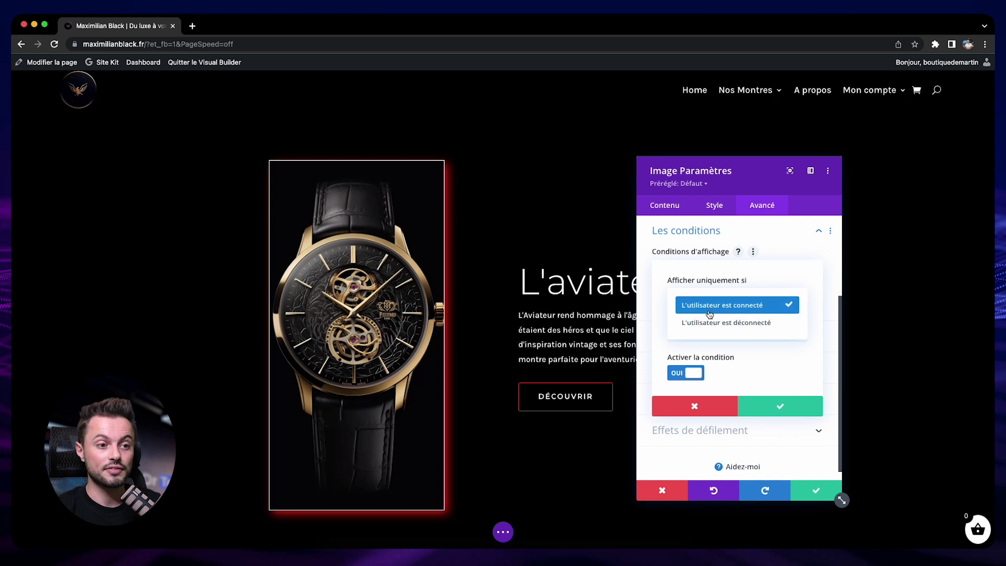
click(739, 323)
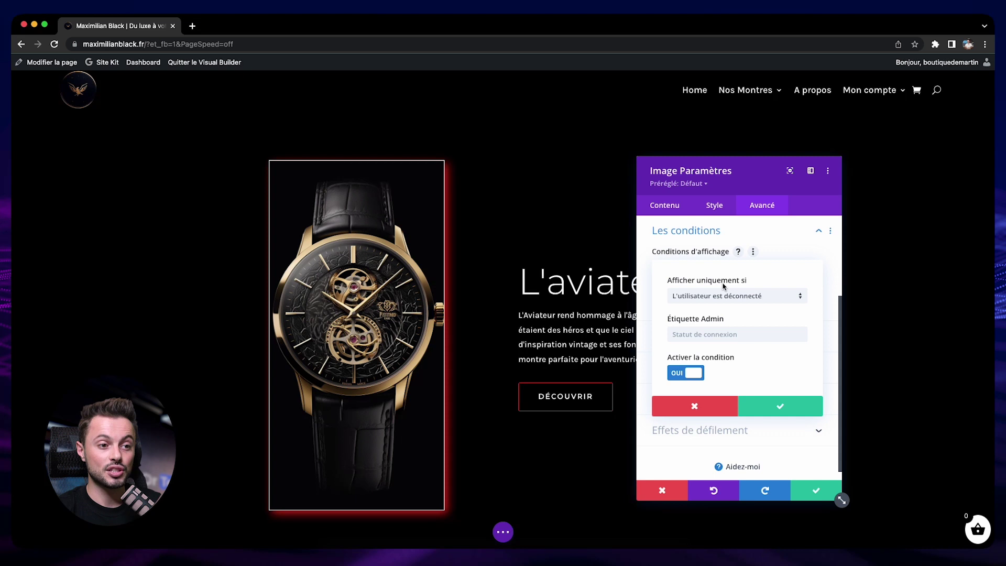
click(741, 298)
click(755, 306)
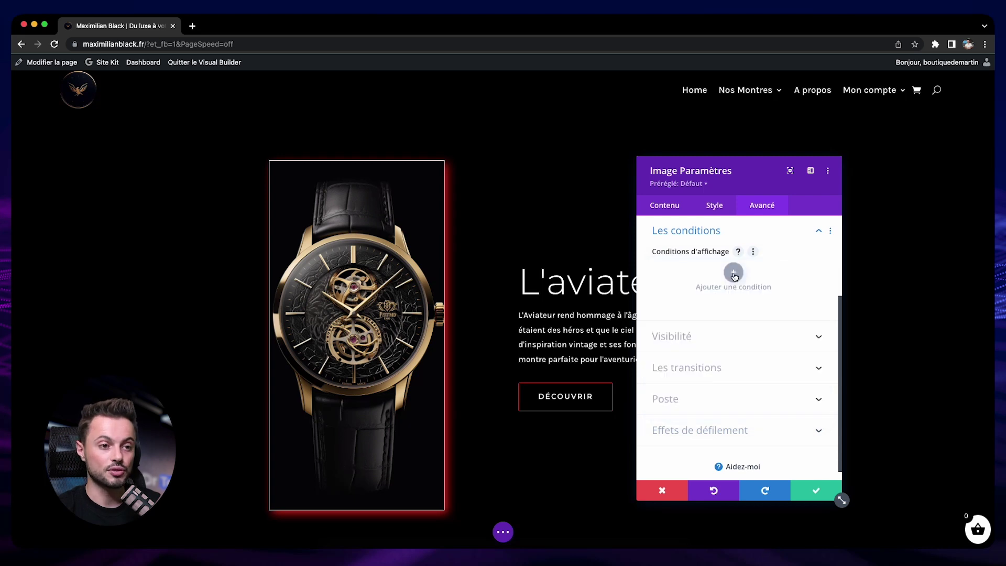
- Look through the other display condition types, try Date et heure, and discard the watch image's changes
click(732, 270)
scroll(724, 315, down, 3)
scroll(744, 431, down, 2)
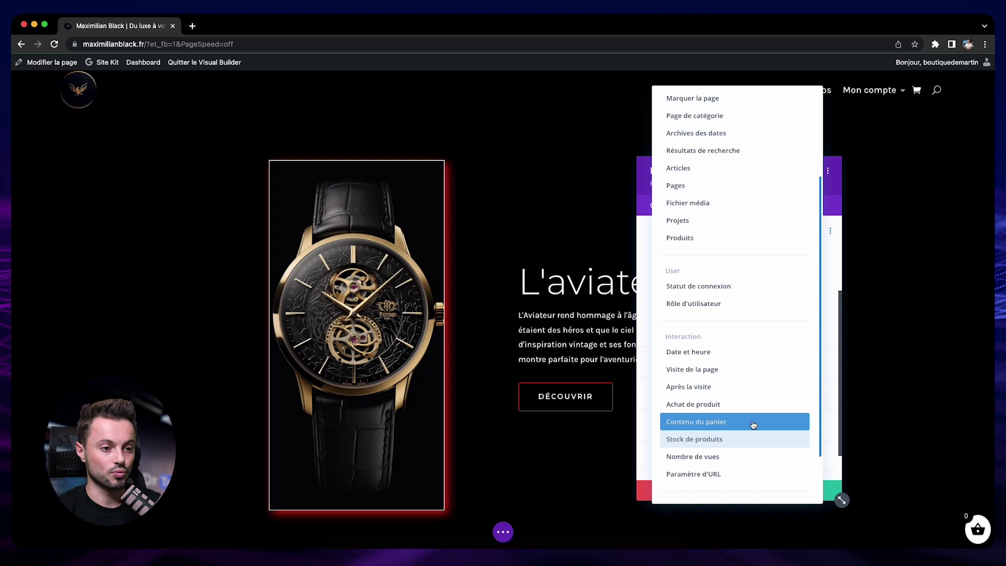
scroll(744, 398, down, 2)
scroll(755, 388, up, 4)
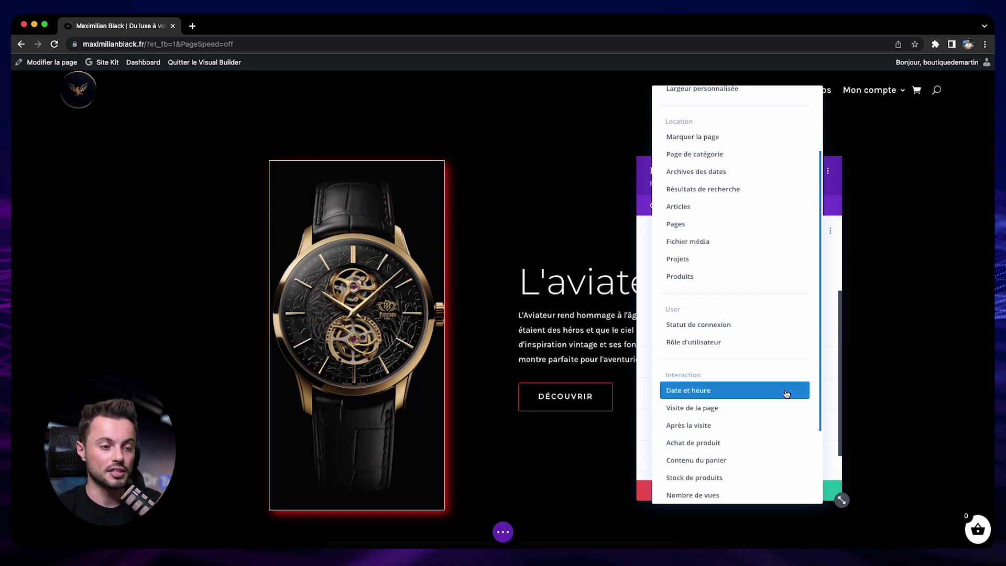
click(787, 394)
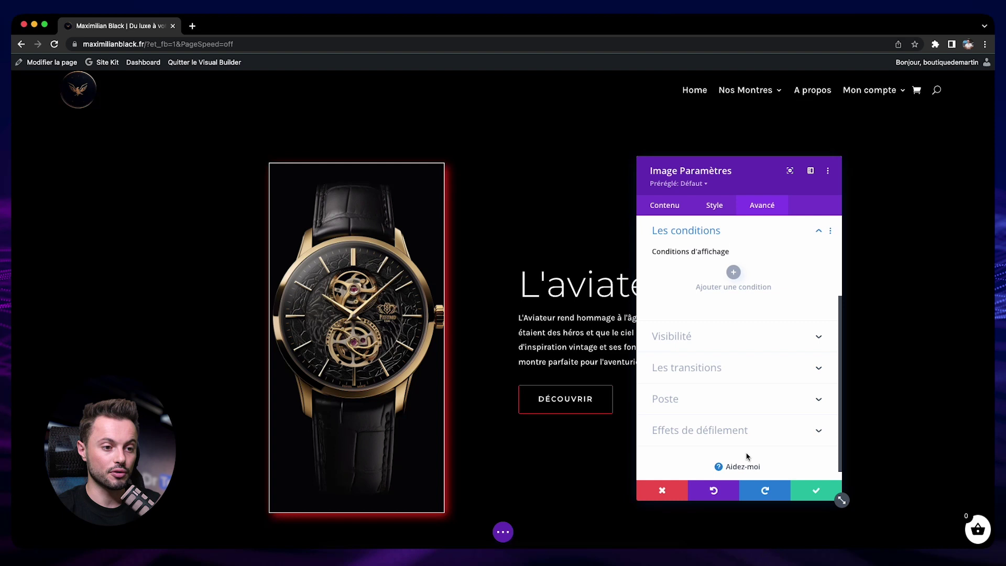
click(652, 491)
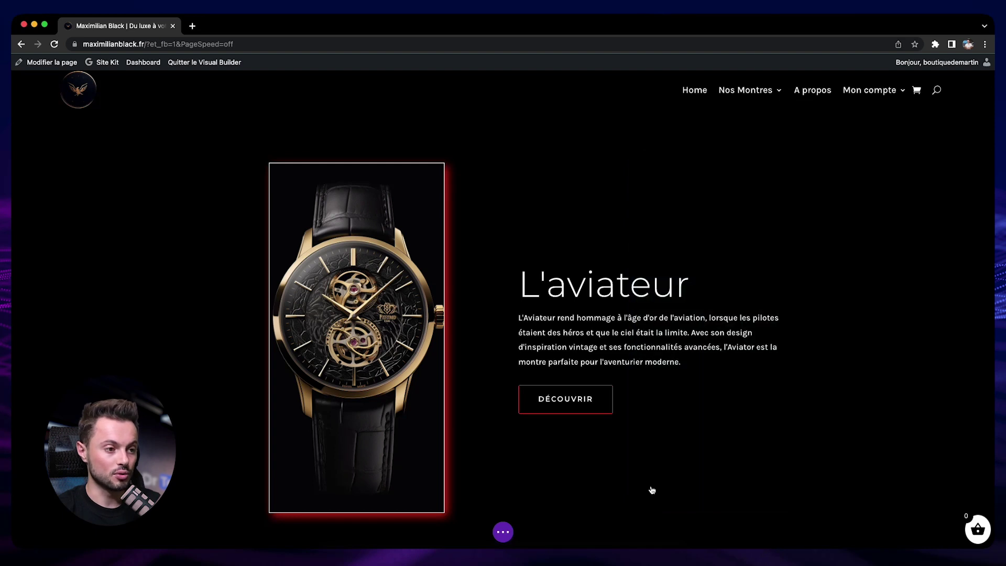
- Enable the Fondu entrant et sortant scroll effect on the Nos Nouveautés products module and apply it
scroll(447, 389, down, 5)
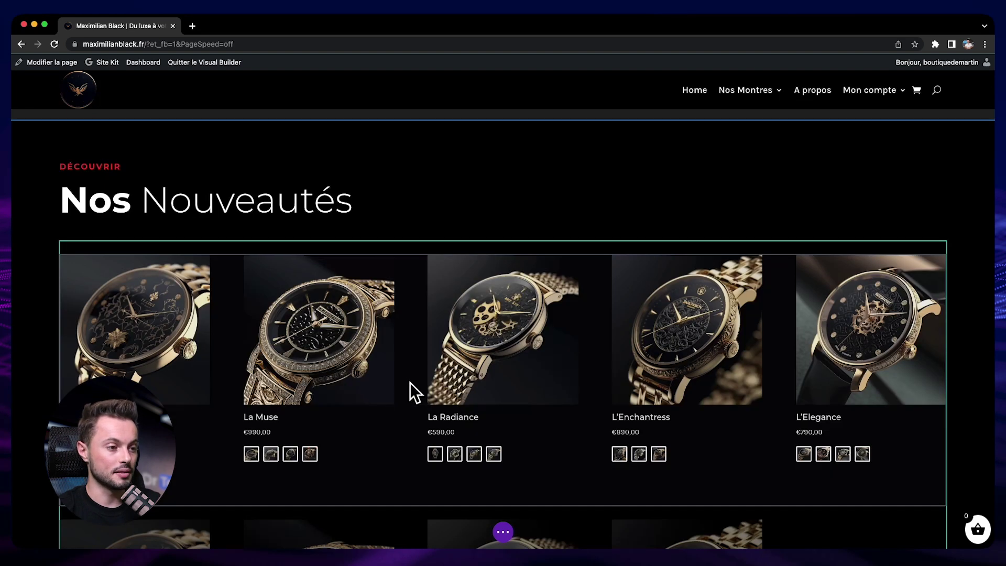
mouse_move(408, 434)
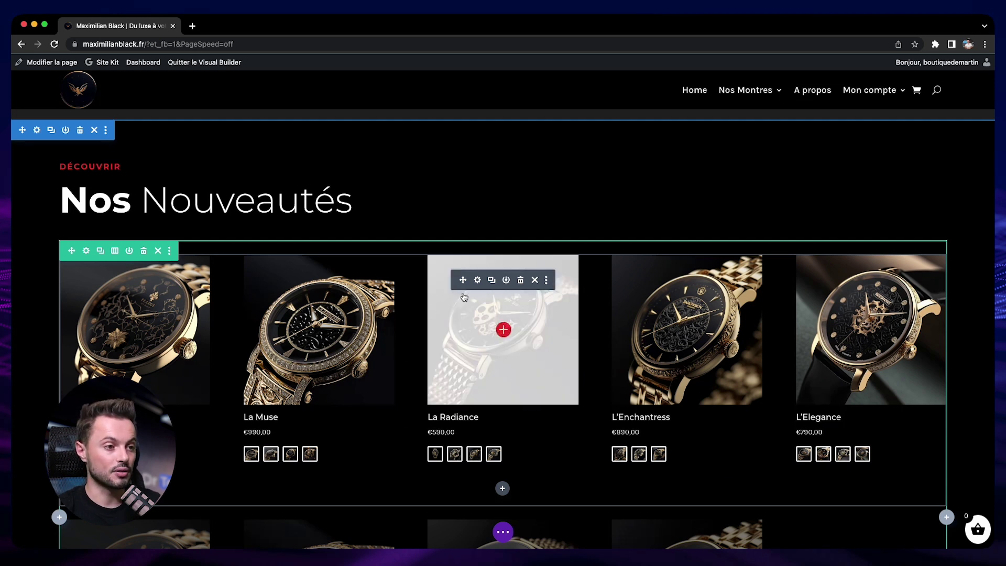
click(478, 281)
click(762, 204)
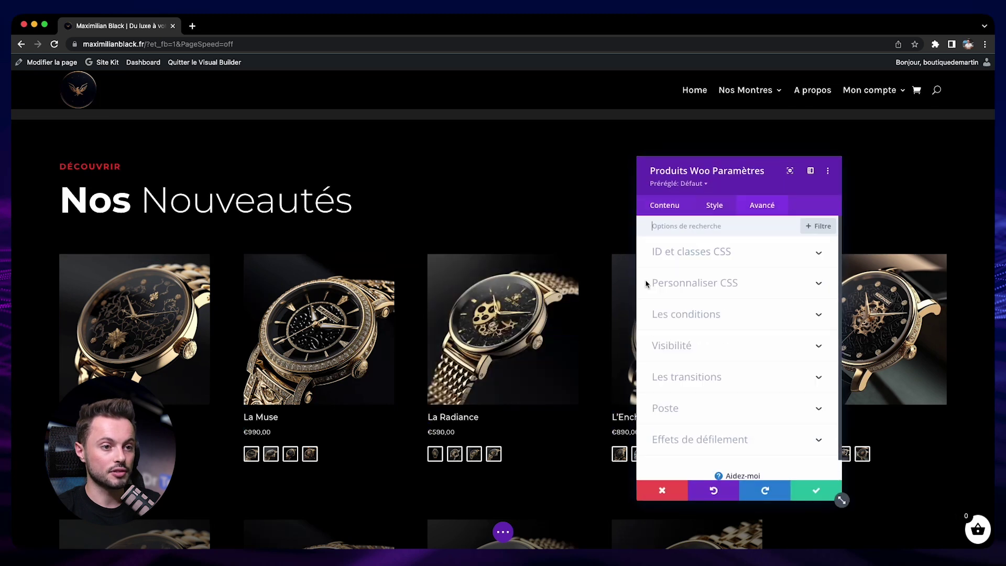
click(705, 443)
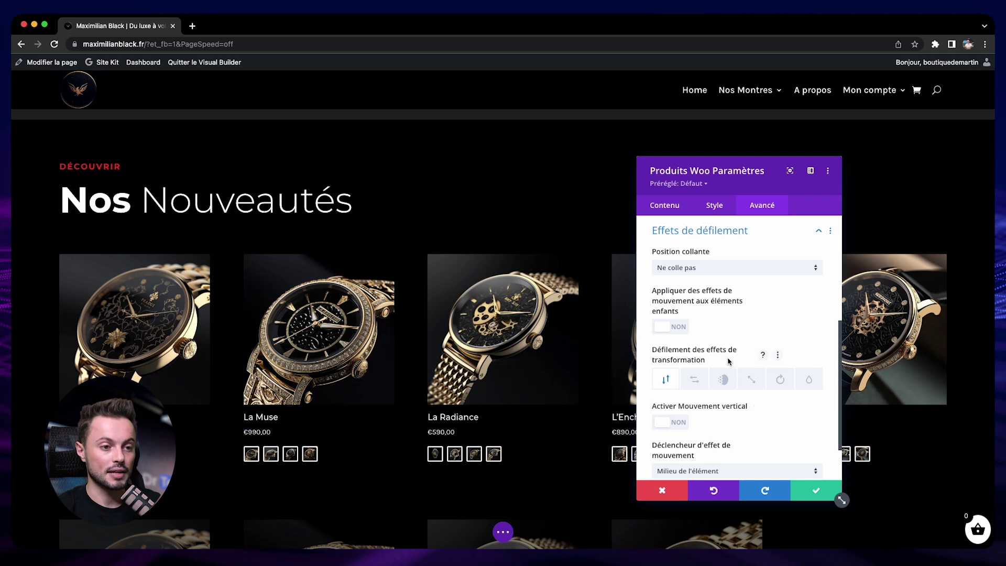
click(724, 379)
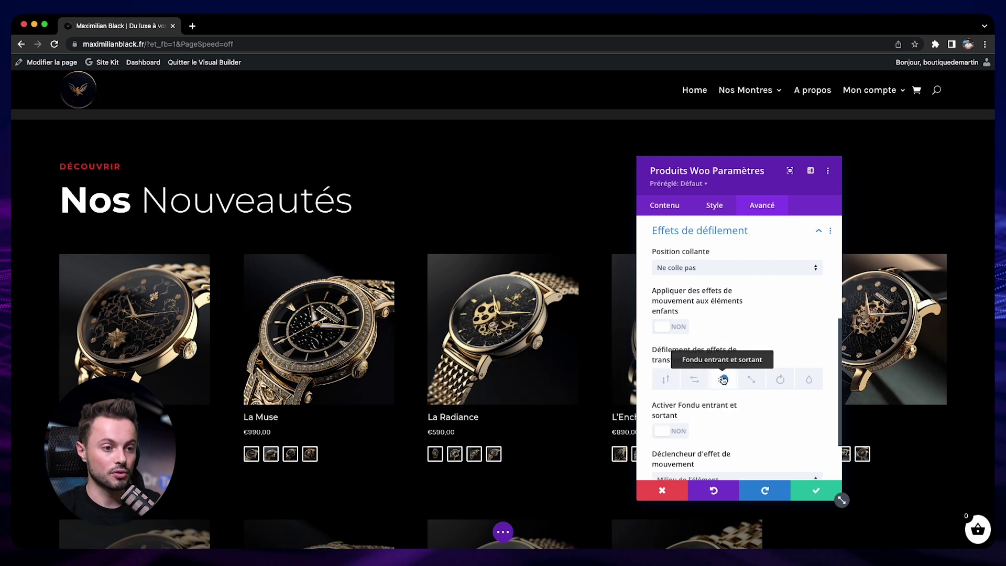
scroll(692, 391, down, 2)
click(677, 389)
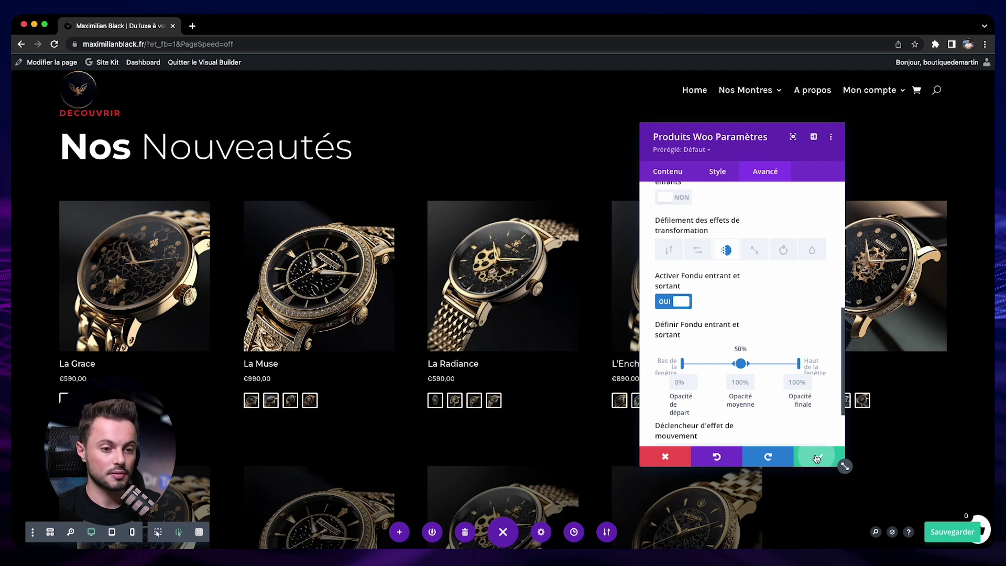
click(820, 457)
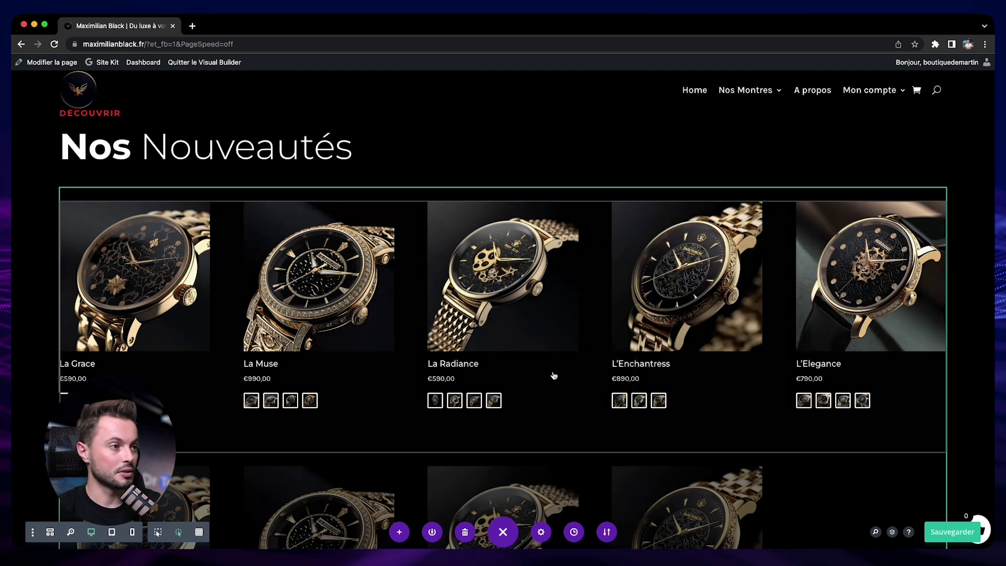
- Open the live homepage in a new browser tab and check how the Nos Nouveautés products fade while moving through the page
right_click(195, 63)
click(264, 70)
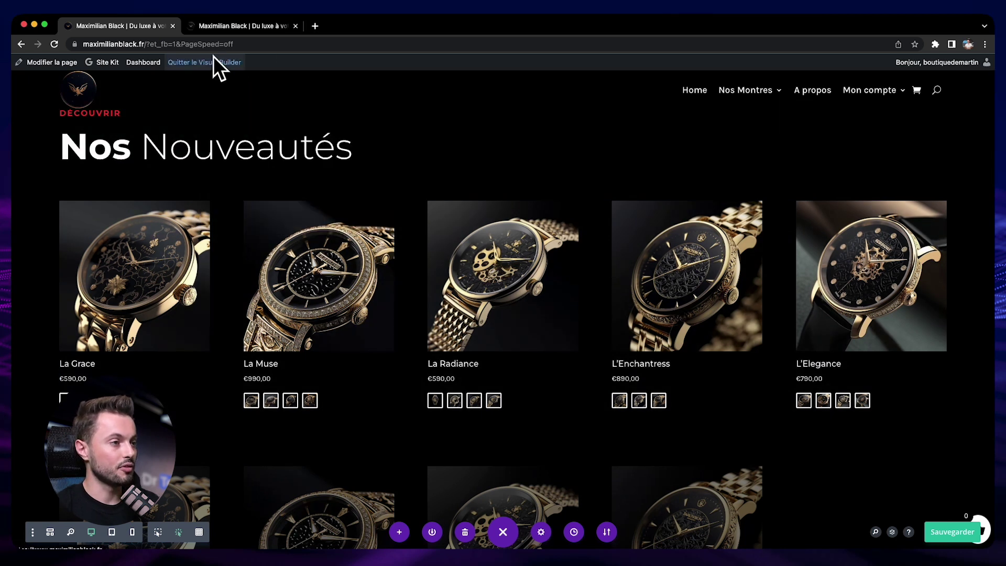
click(257, 27)
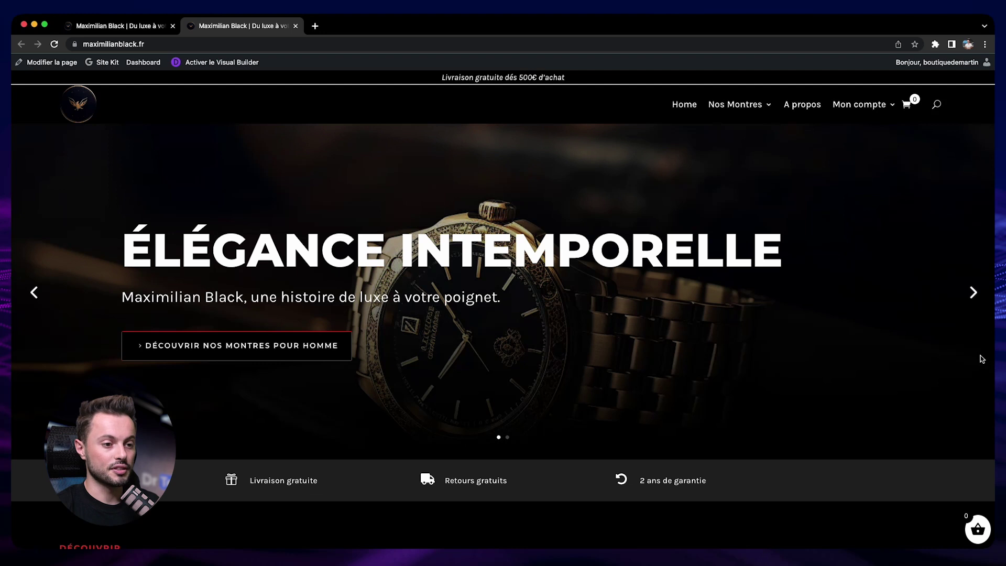
scroll(976, 356, down, 5)
scroll(982, 357, down, 4)
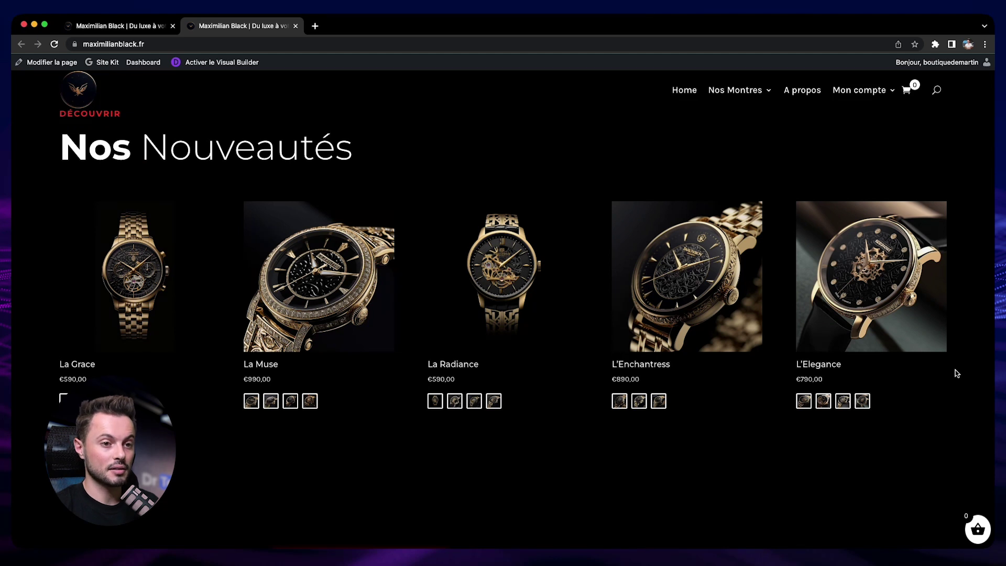
scroll(976, 371, up, 5)
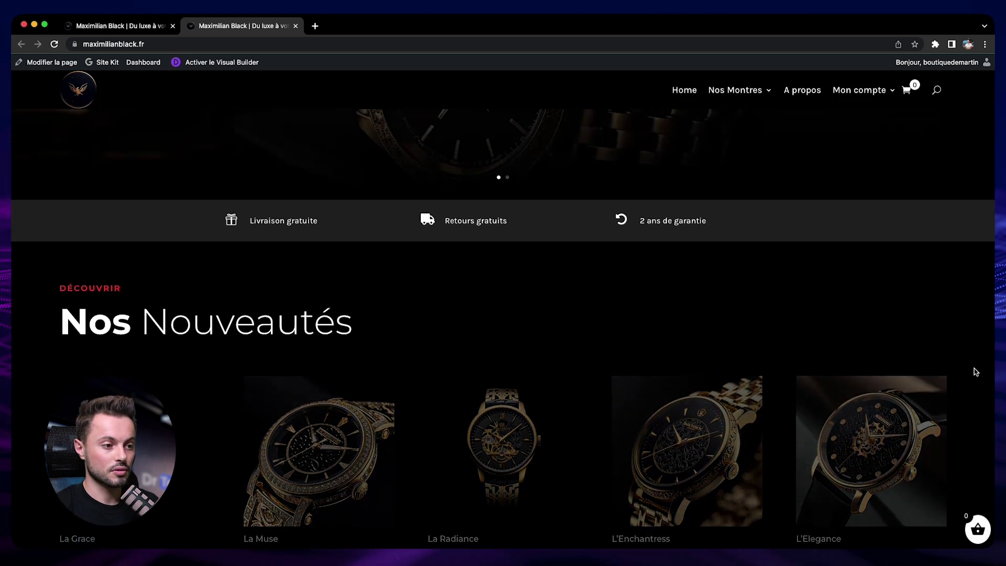
scroll(976, 371, down, 5)
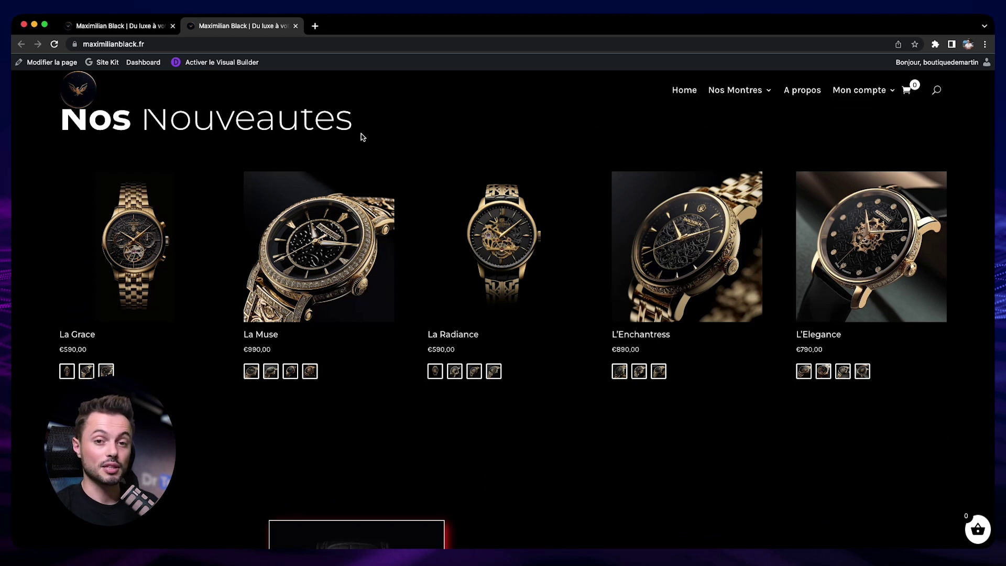
- Back in the Visual Builder, set the midpoint of the Nos Nouveautés products' Fondu entrant et sortant effect to 52% and save the page
click(122, 27)
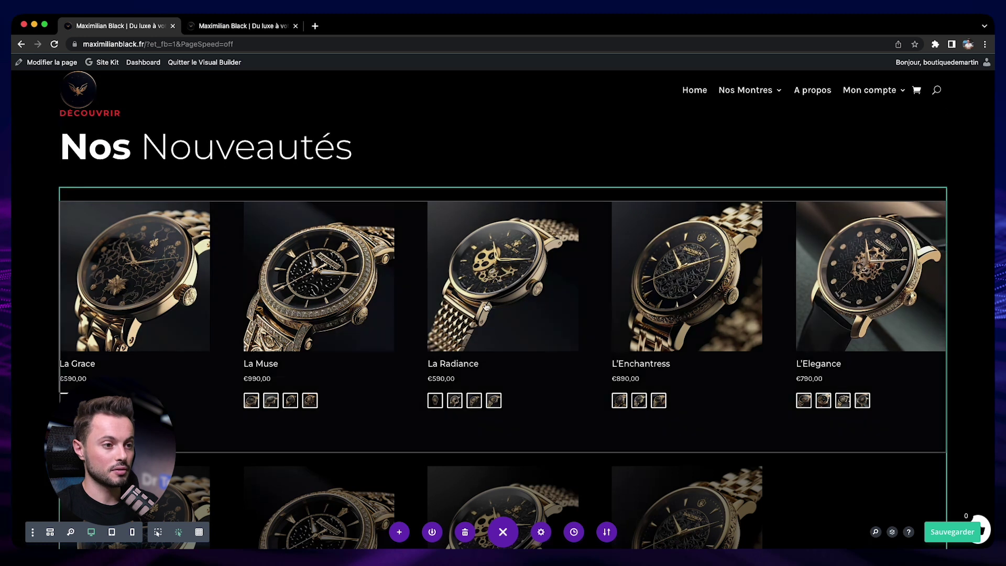
click(477, 230)
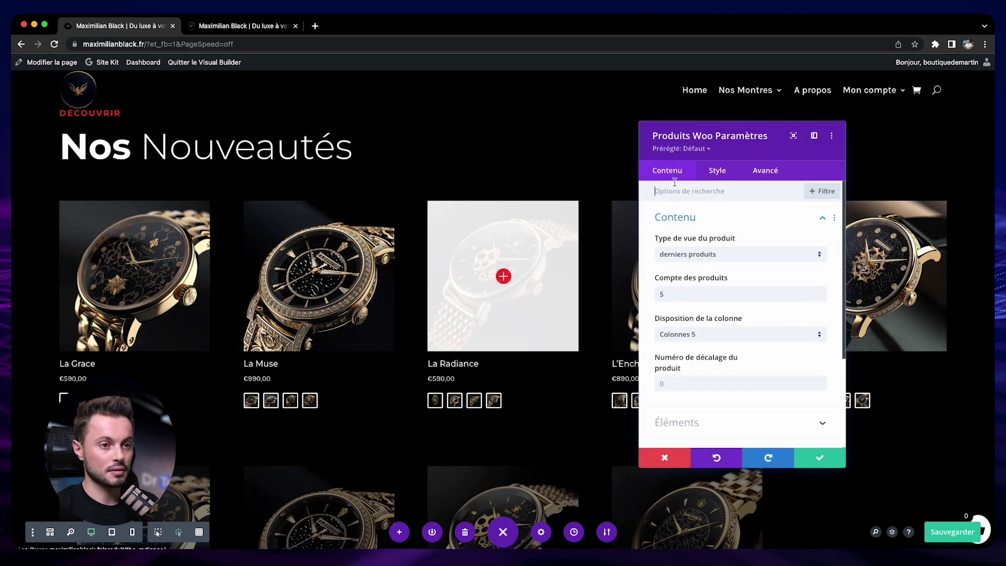
click(763, 171)
click(737, 410)
scroll(734, 388, down, 1)
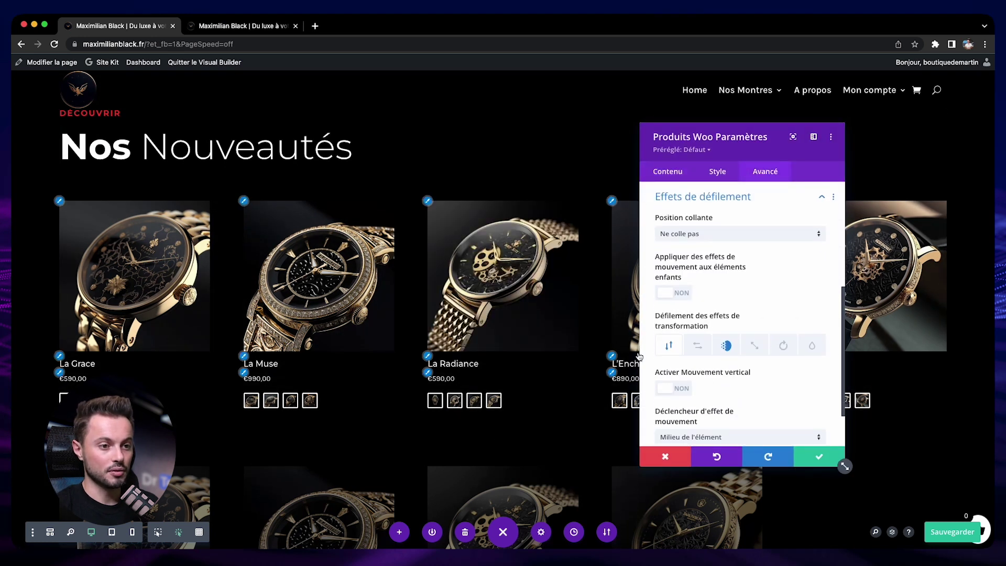
click(728, 349)
click(673, 399)
scroll(668, 373, down, 2)
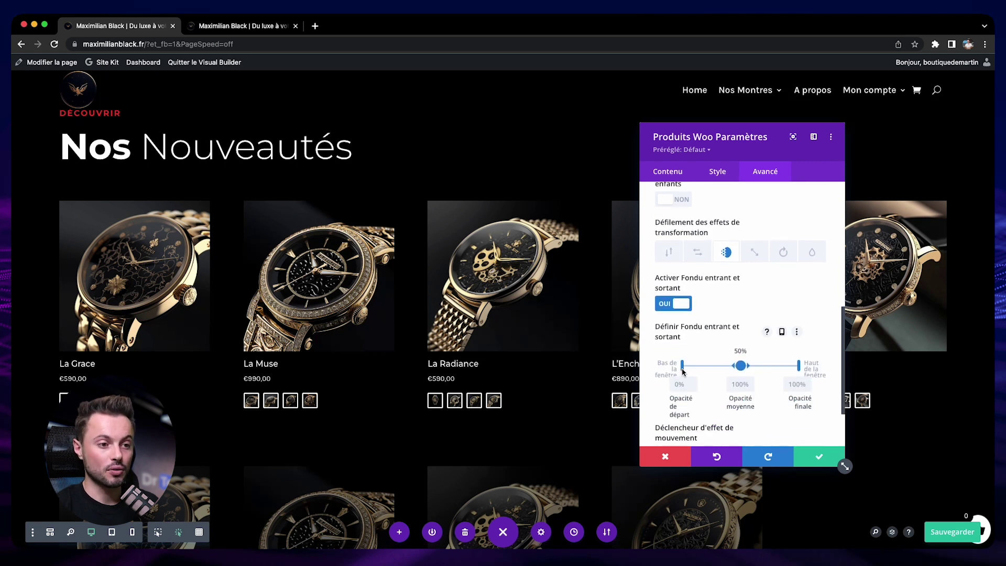
mouse_move(741, 365)
mouse_down()
mouse_move(753, 365)
mouse_move(743, 366)
mouse_up()
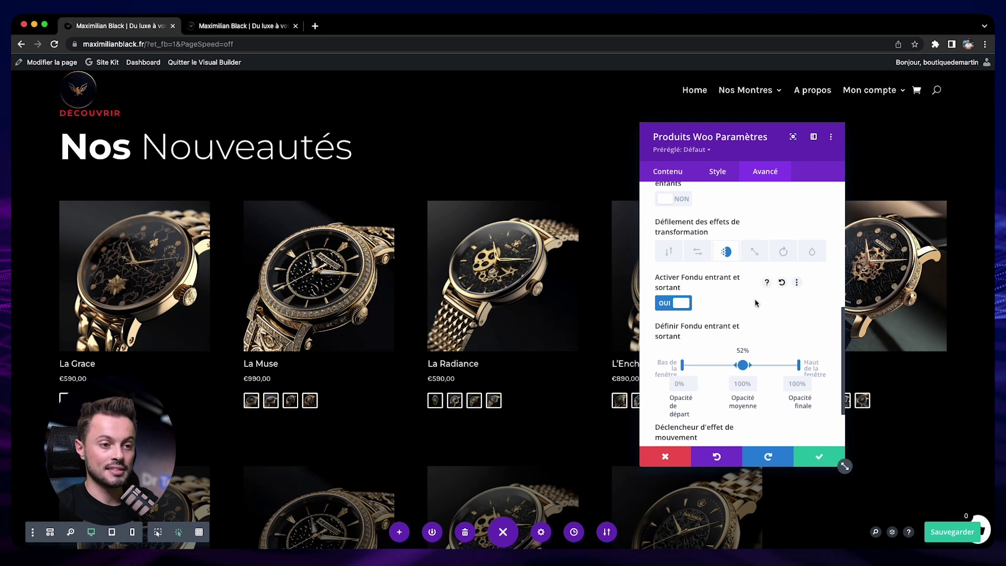
scroll(676, 302, up, 1)
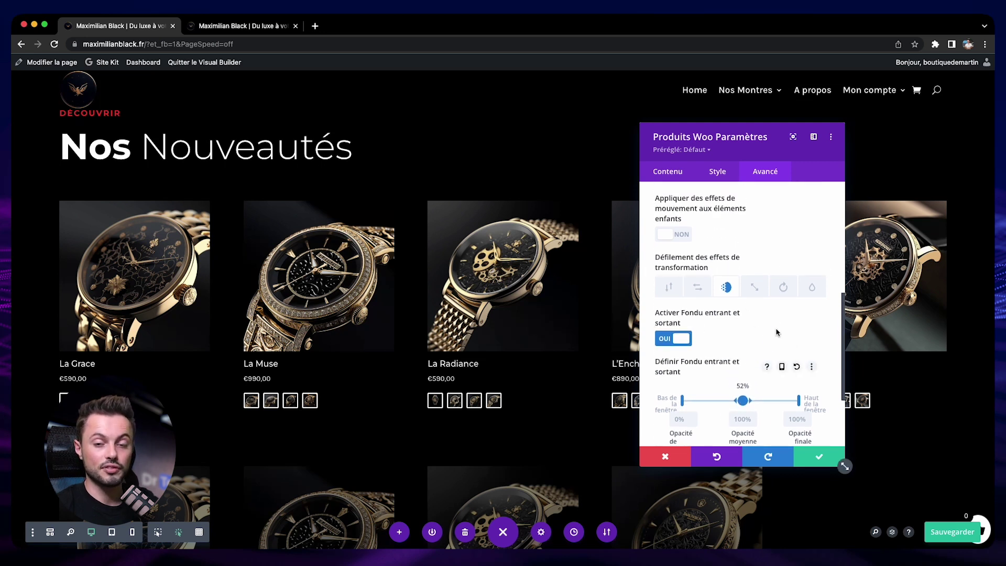
key(super+s)
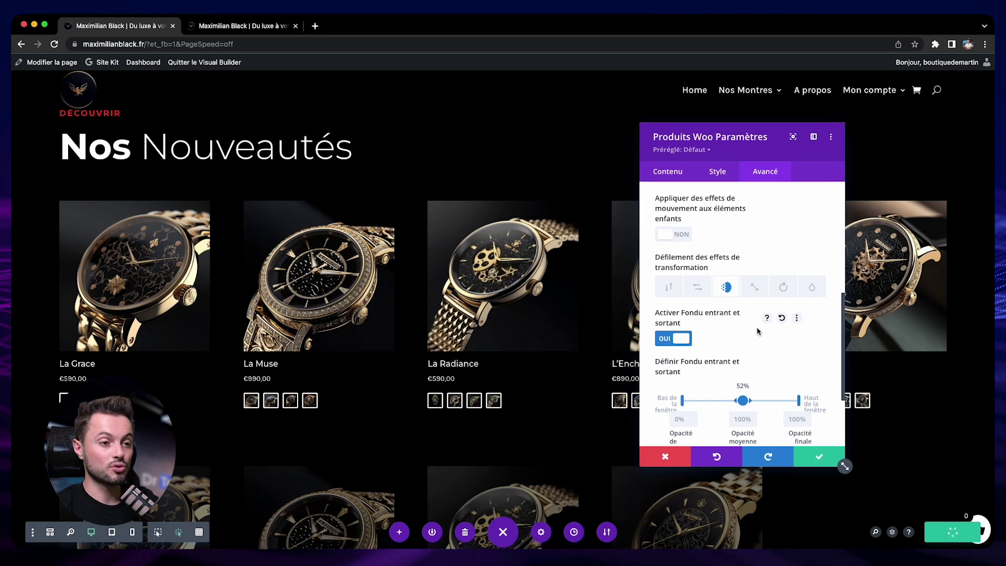